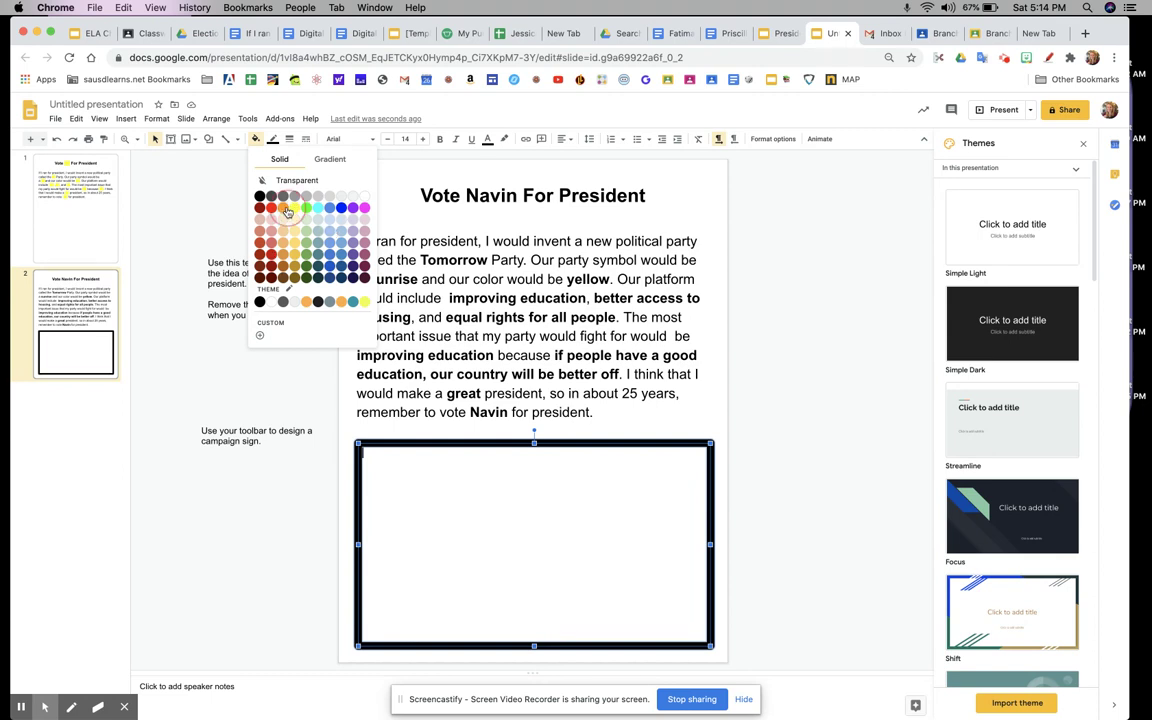
Step: Fill the sign rectangle below the paragraph with orange
{"action": "left_click", "coordinate": [287, 211]}
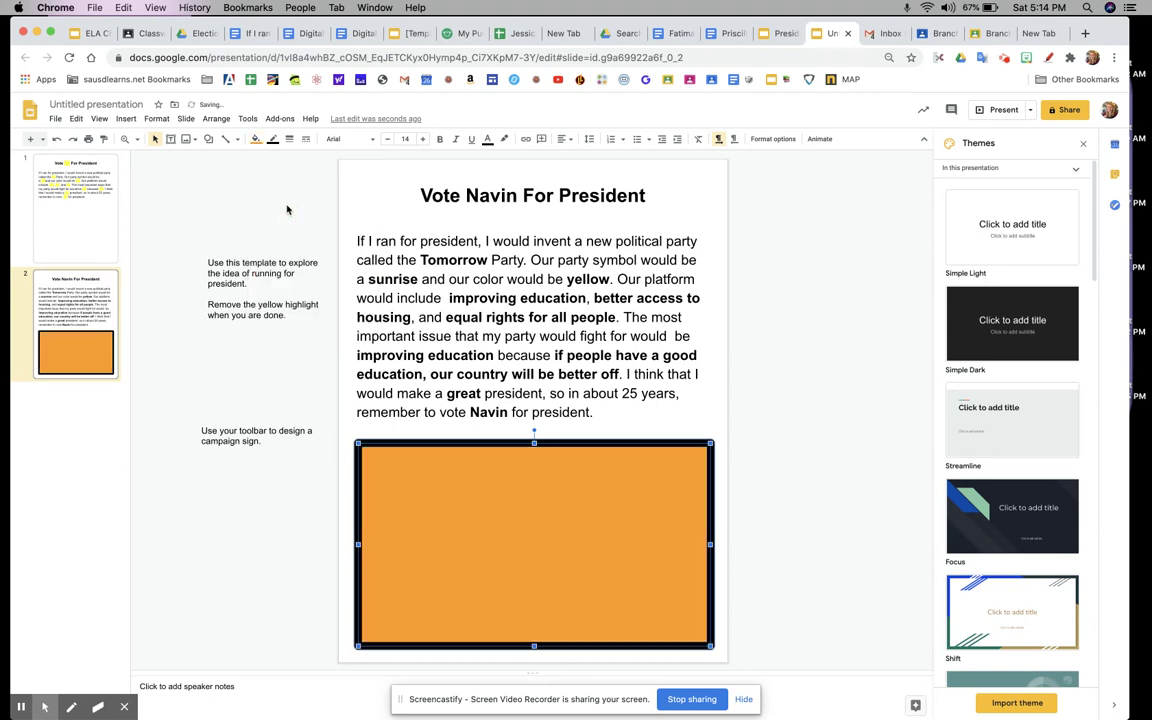
Step: Type 'Vote Navin for 2048' inside the orange rectangle and select the text
{"action": "left_click", "coordinate": [446, 480]}
{"action": "type", "text": "20"}
{"action": "type", "text": "48"}
{"action": "left_click_drag", "start_coordinate": [462, 453], "coordinate": [427, 455]}
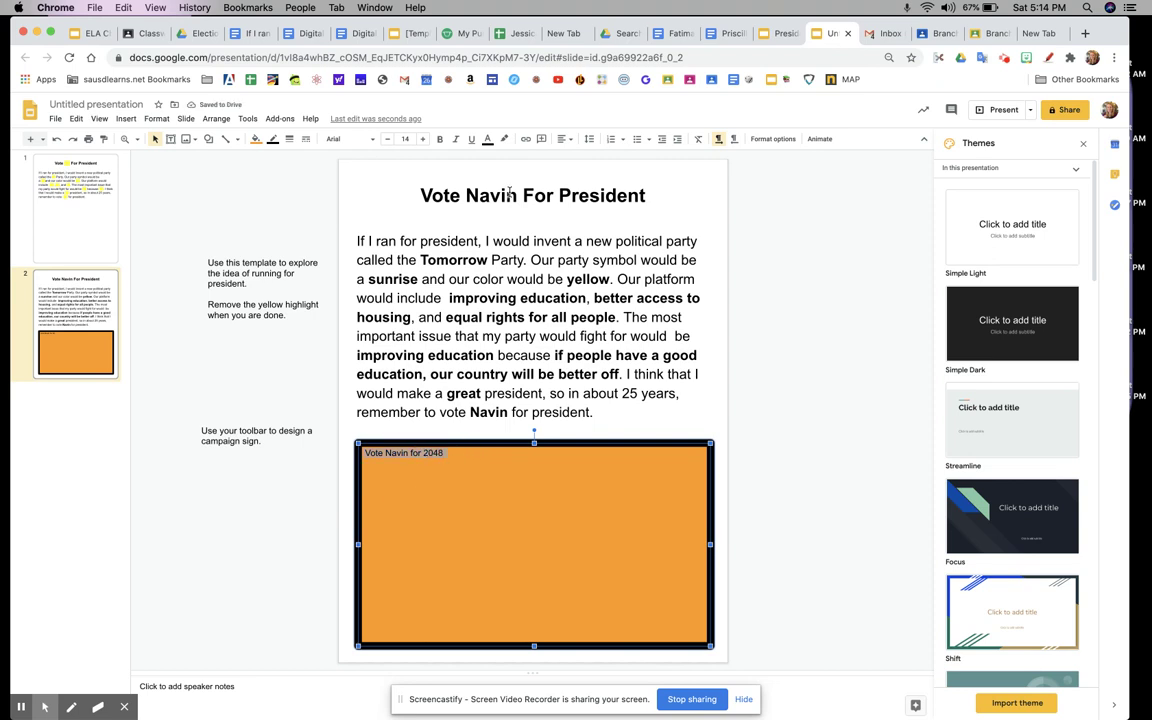
{"action": "left_click", "coordinate": [564, 140]}
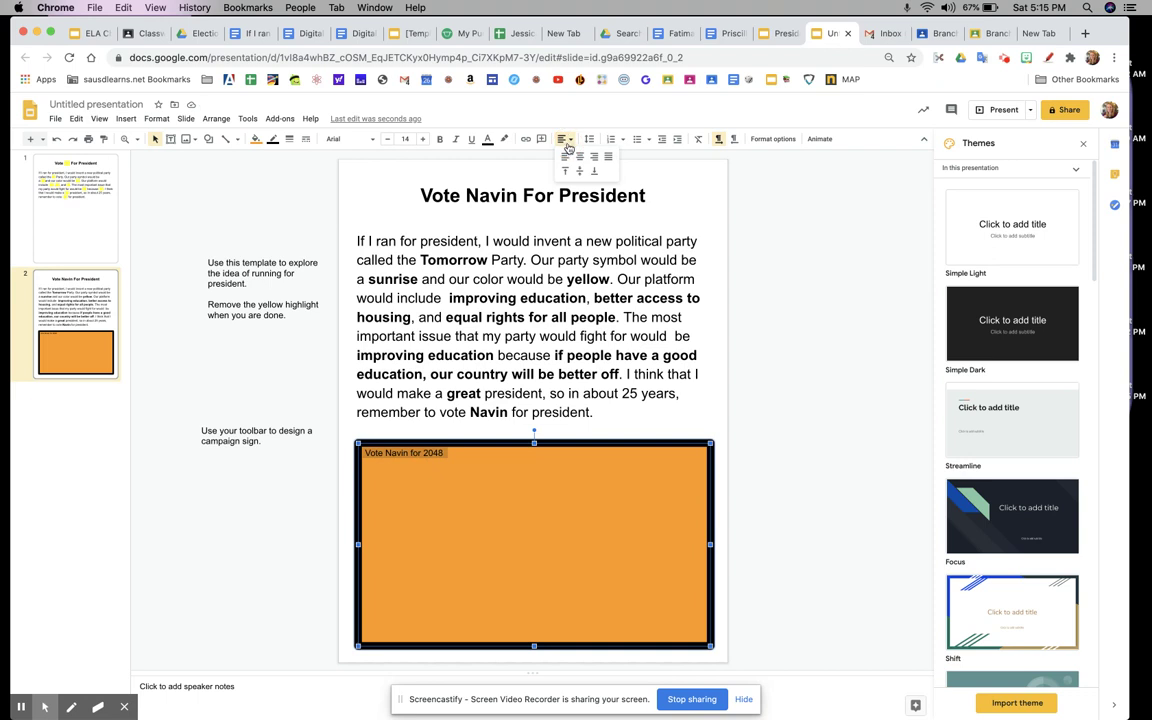
Step: Center the slogan horizontally and vertically in the orange sign
{"action": "left_click", "coordinate": [579, 157]}
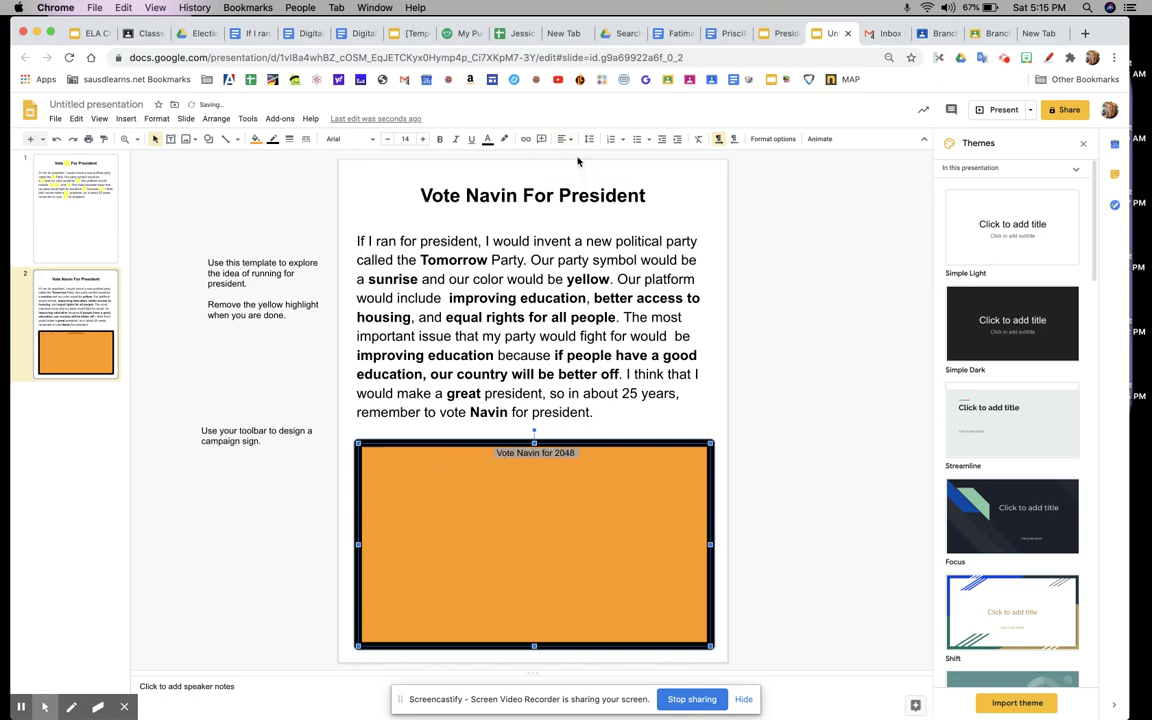
{"action": "left_click", "coordinate": [588, 141]}
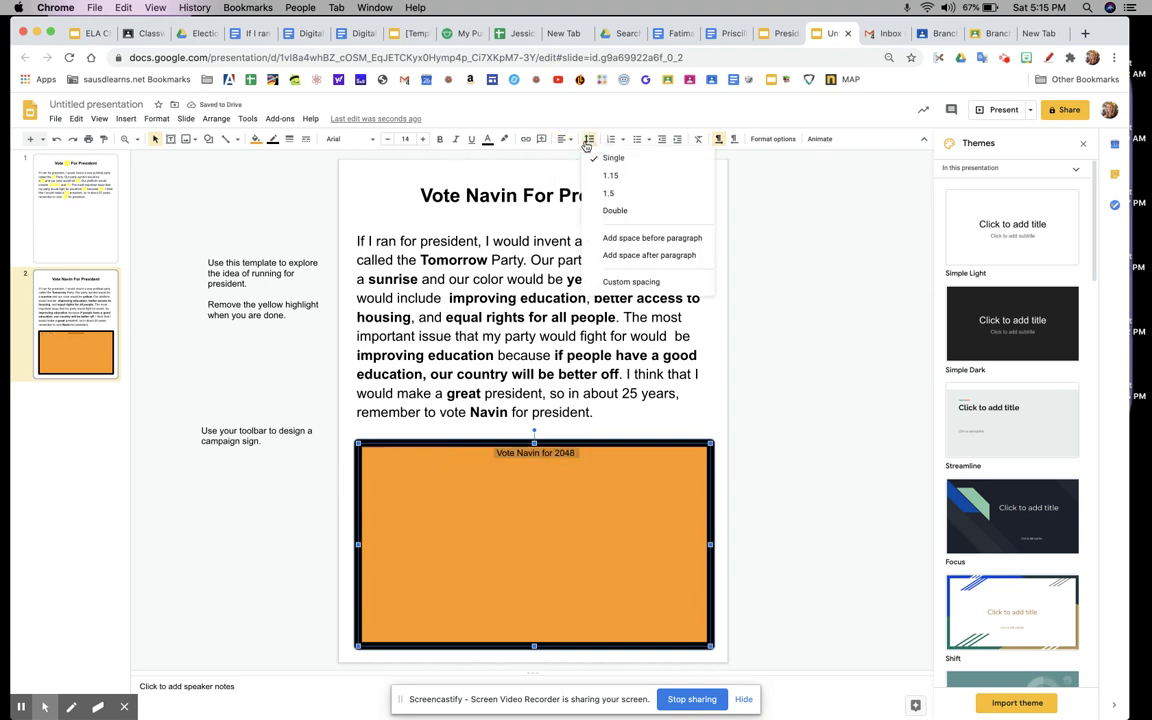
{"action": "left_click", "coordinate": [588, 141]}
{"action": "left_click", "coordinate": [563, 139]}
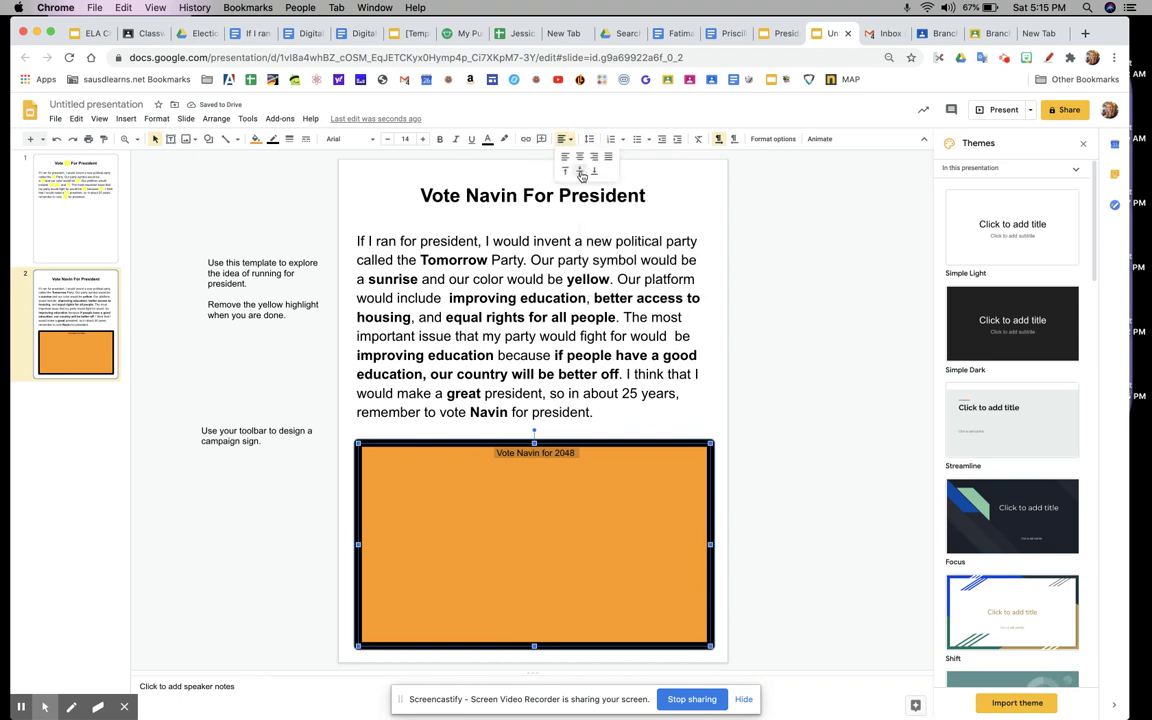
{"action": "left_click", "coordinate": [581, 172]}
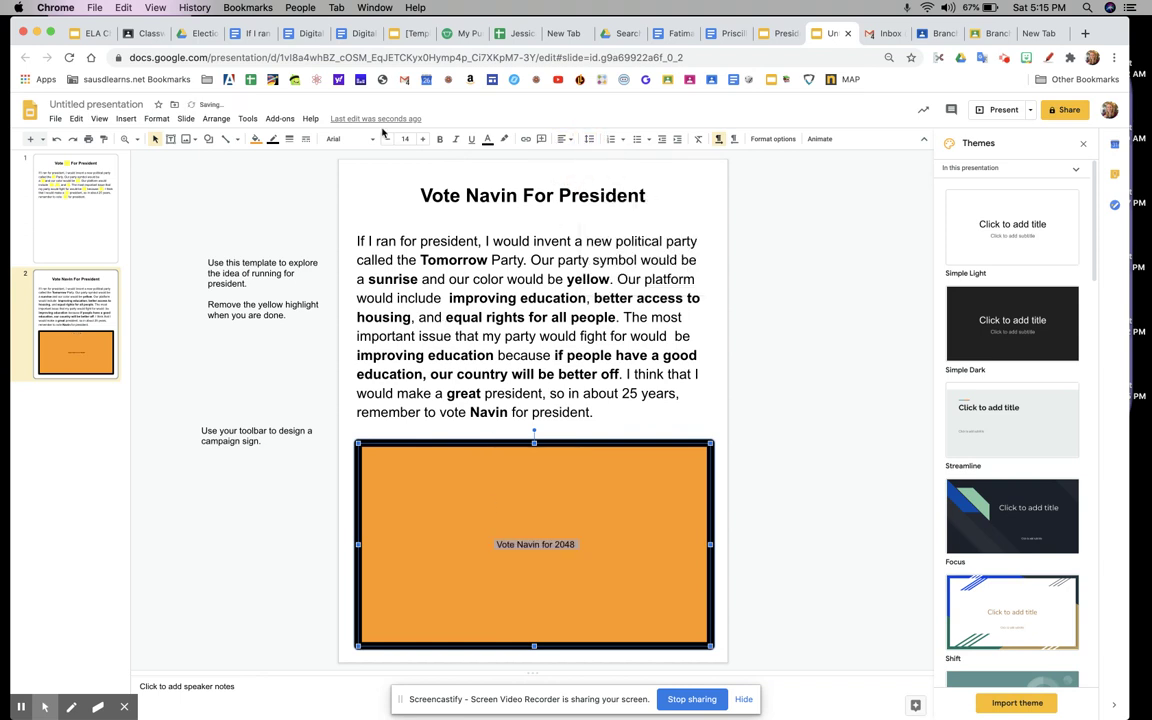
Step: Enlarge the slogan to 27 pt and color it pale yellow
{"action": "left_click", "coordinate": [423, 139]}
{"action": "left_click", "coordinate": [423, 139]}
{"action": "left_click", "coordinate": [423, 139]}
{"action": "left_click", "coordinate": [423, 139]}
{"action": "left_click", "coordinate": [423, 139]}
{"action": "left_click", "coordinate": [423, 139]}
{"action": "left_click", "coordinate": [423, 139]}
{"action": "left_click", "coordinate": [423, 139]}
{"action": "left_click", "coordinate": [423, 139]}
{"action": "left_click", "coordinate": [423, 139]}
{"action": "left_click", "coordinate": [423, 139]}
{"action": "left_click", "coordinate": [423, 139]}
{"action": "left_click", "coordinate": [423, 139]}
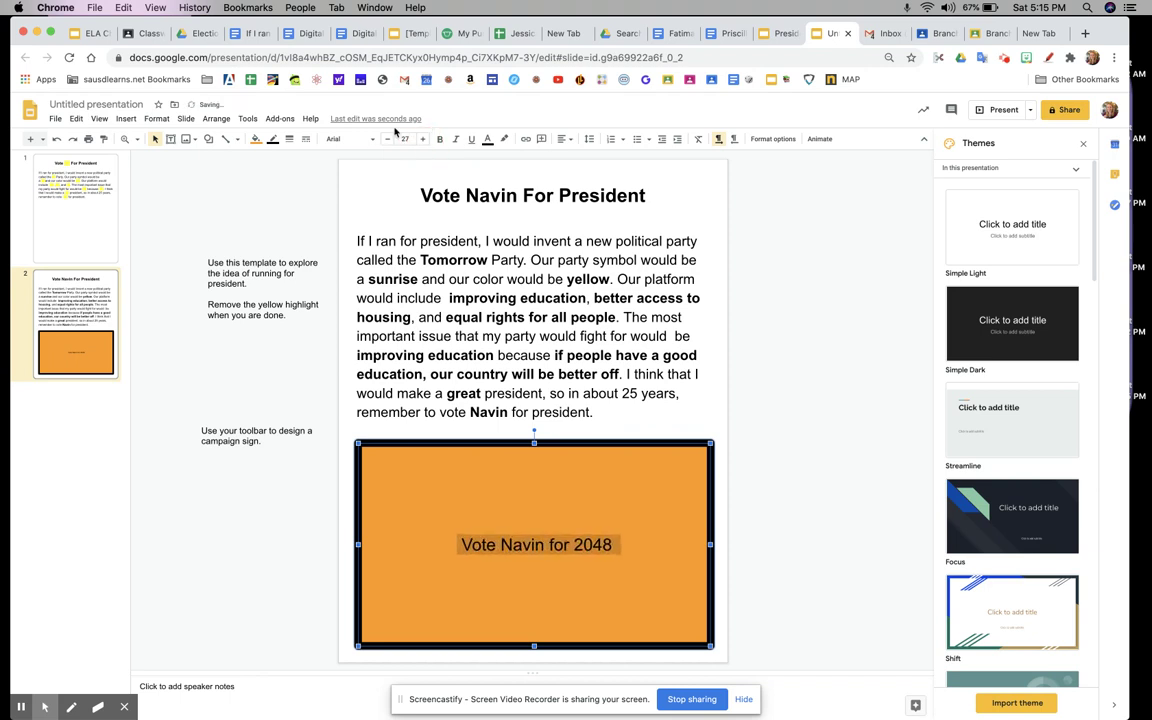
{"action": "left_click", "coordinate": [487, 139]}
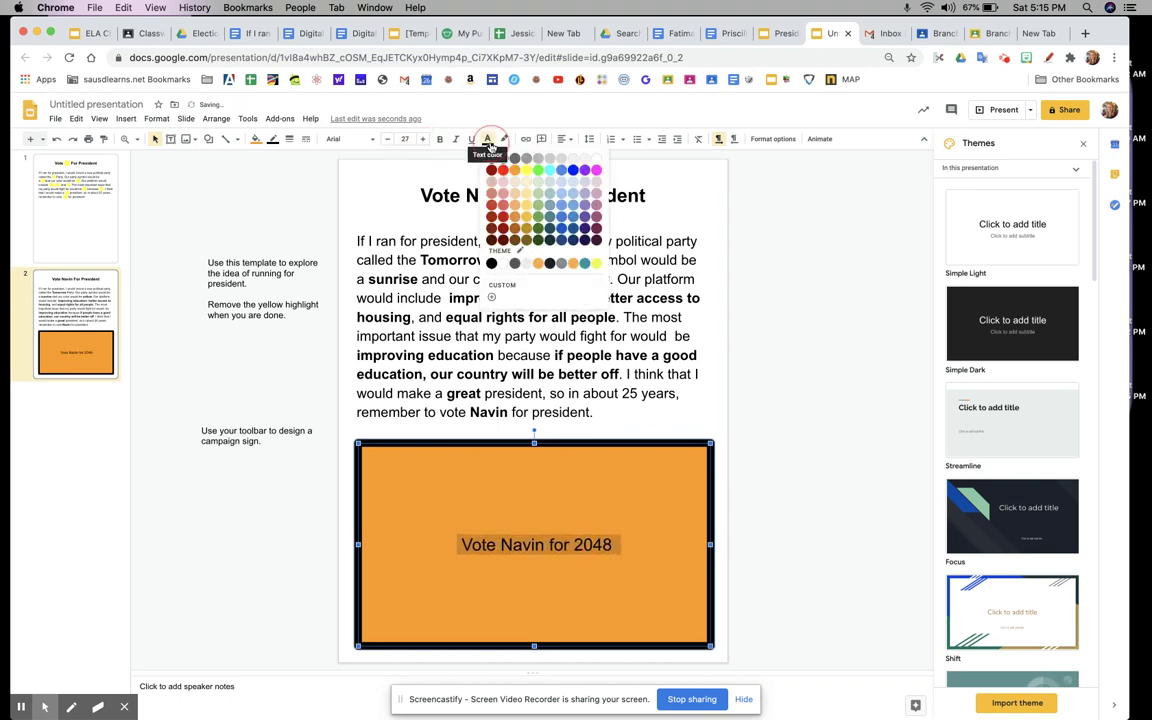
{"action": "left_click", "coordinate": [528, 181]}
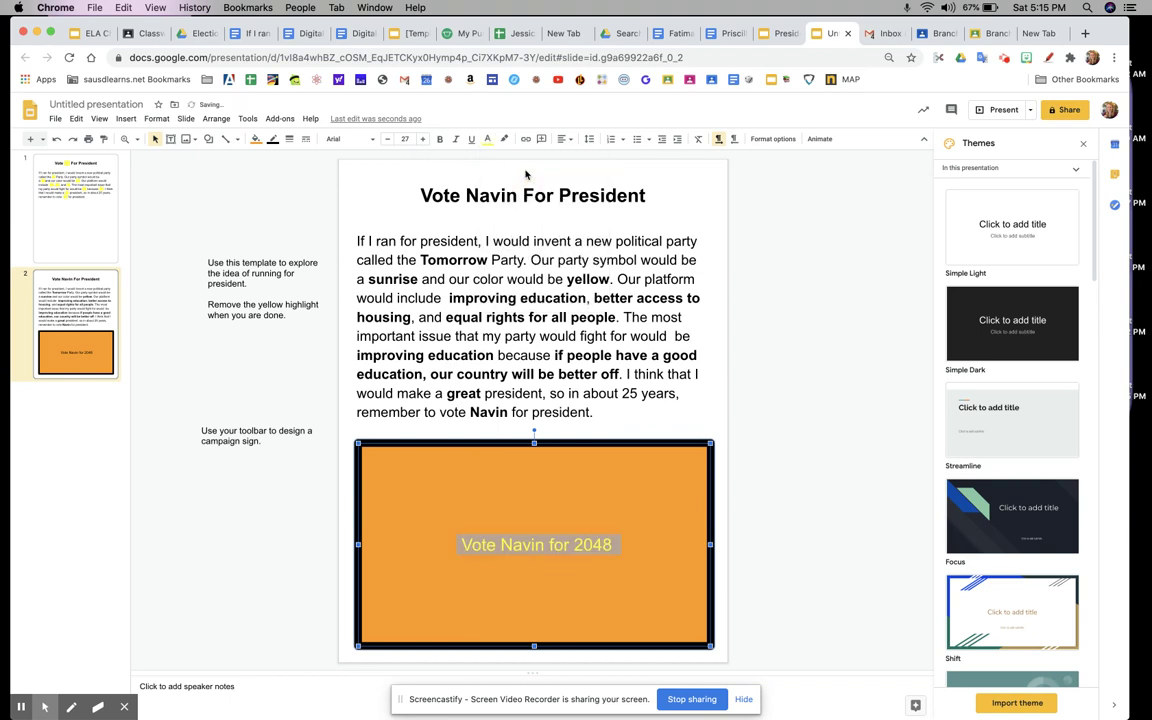
Step: Try the Alfa Slab One, Denk One and Bungee Shade fonts on the slogan
{"action": "left_click", "coordinate": [374, 140]}
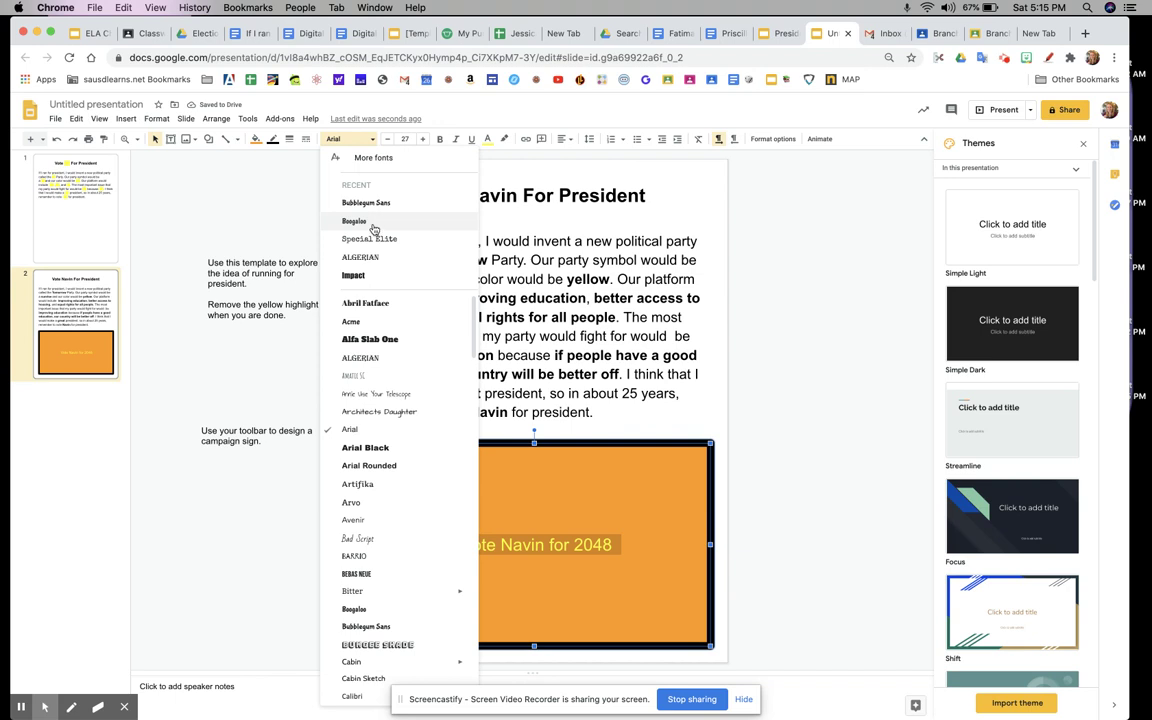
{"action": "left_click", "coordinate": [368, 339]}
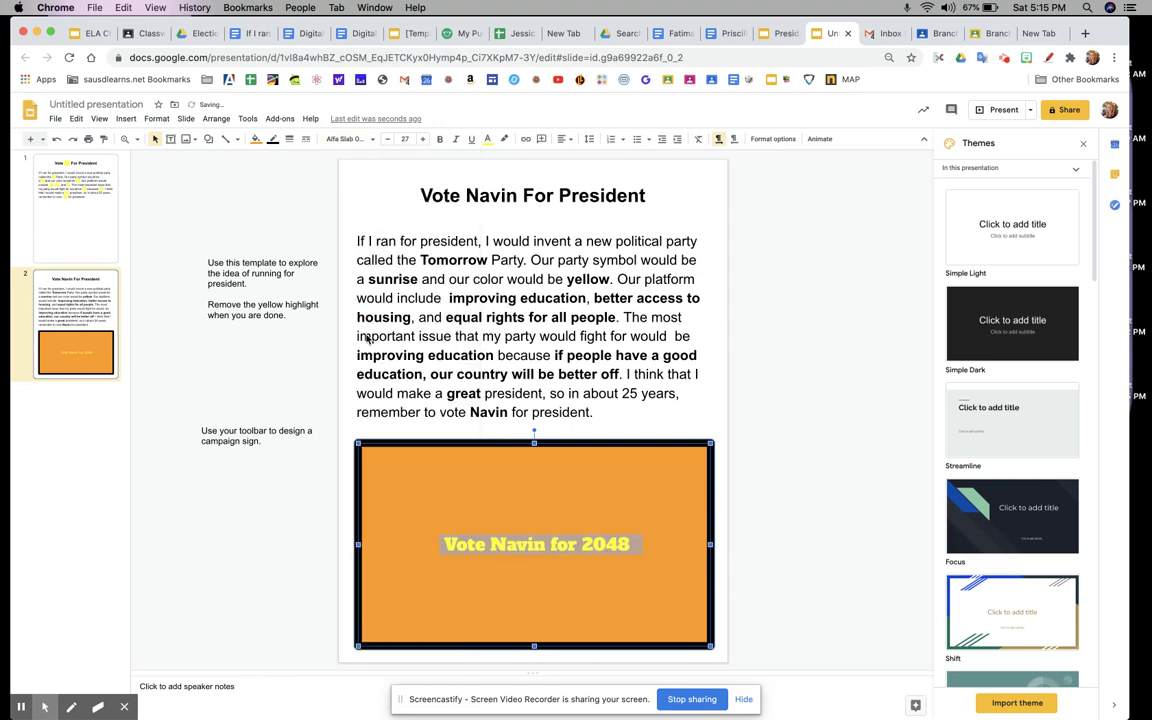
{"action": "left_click", "coordinate": [352, 139]}
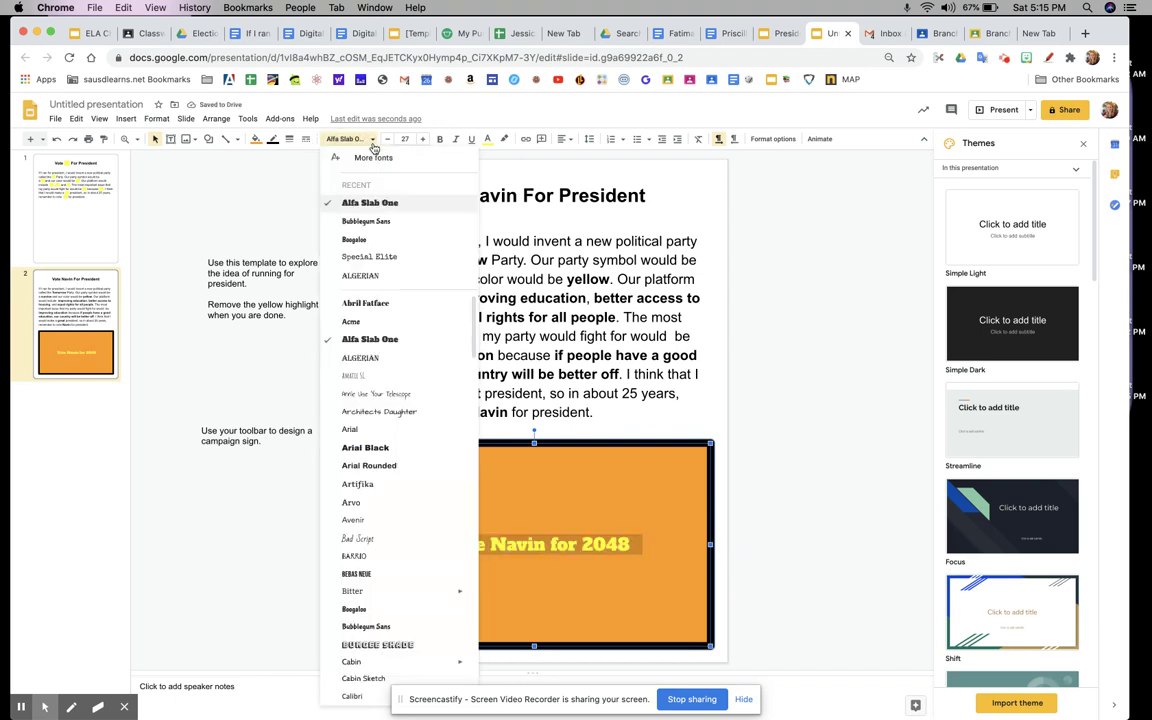
{"action": "scroll", "coordinate": [380, 496], "scroll_direction": "down", "scroll_amount": 5}
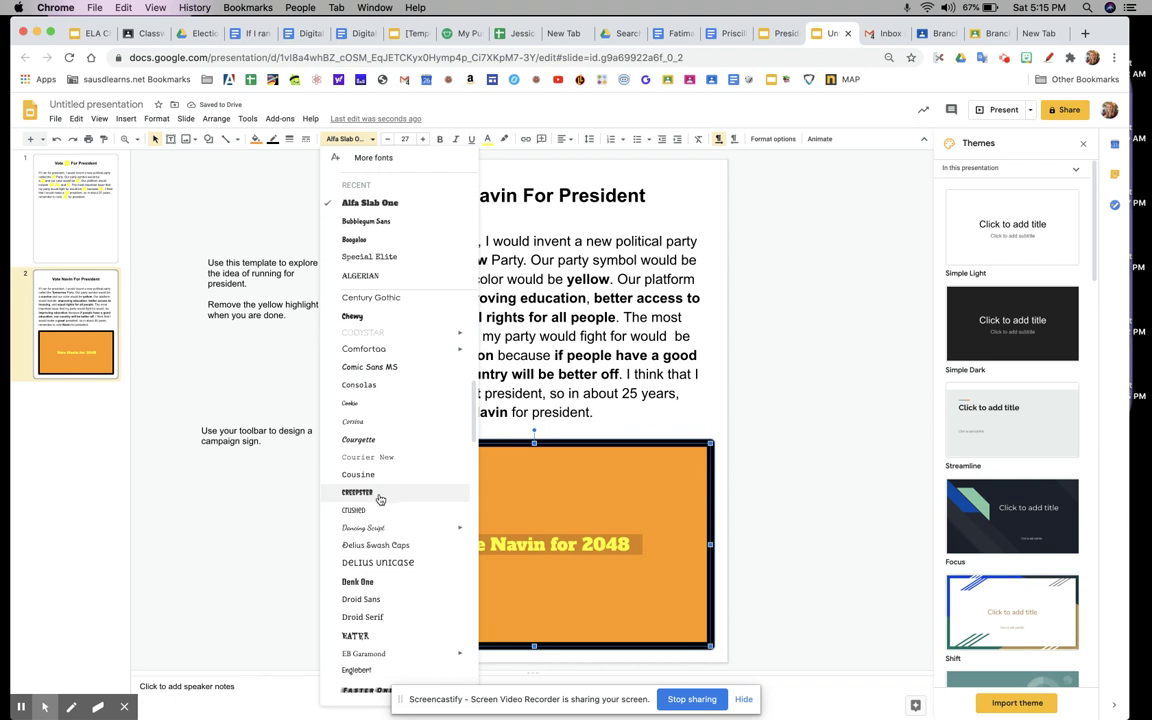
{"action": "left_click", "coordinate": [360, 581]}
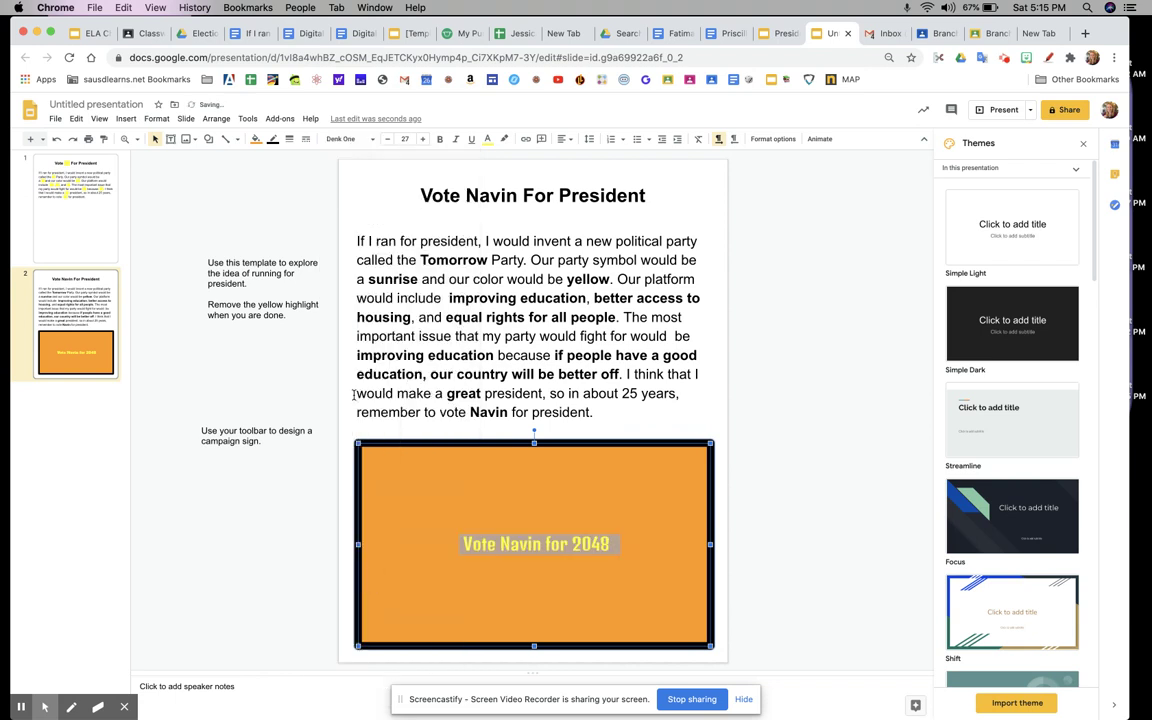
{"action": "left_click", "coordinate": [350, 140]}
{"action": "scroll", "coordinate": [402, 510], "scroll_direction": "down", "scroll_amount": 3}
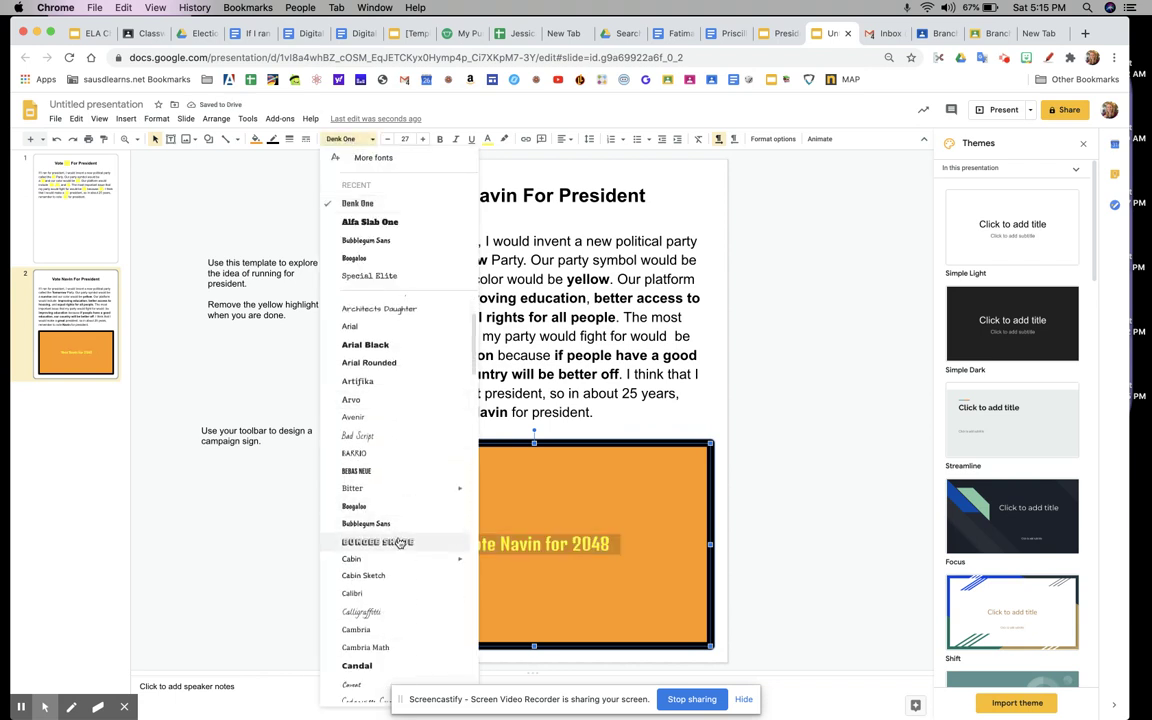
{"action": "left_click", "coordinate": [400, 541]}
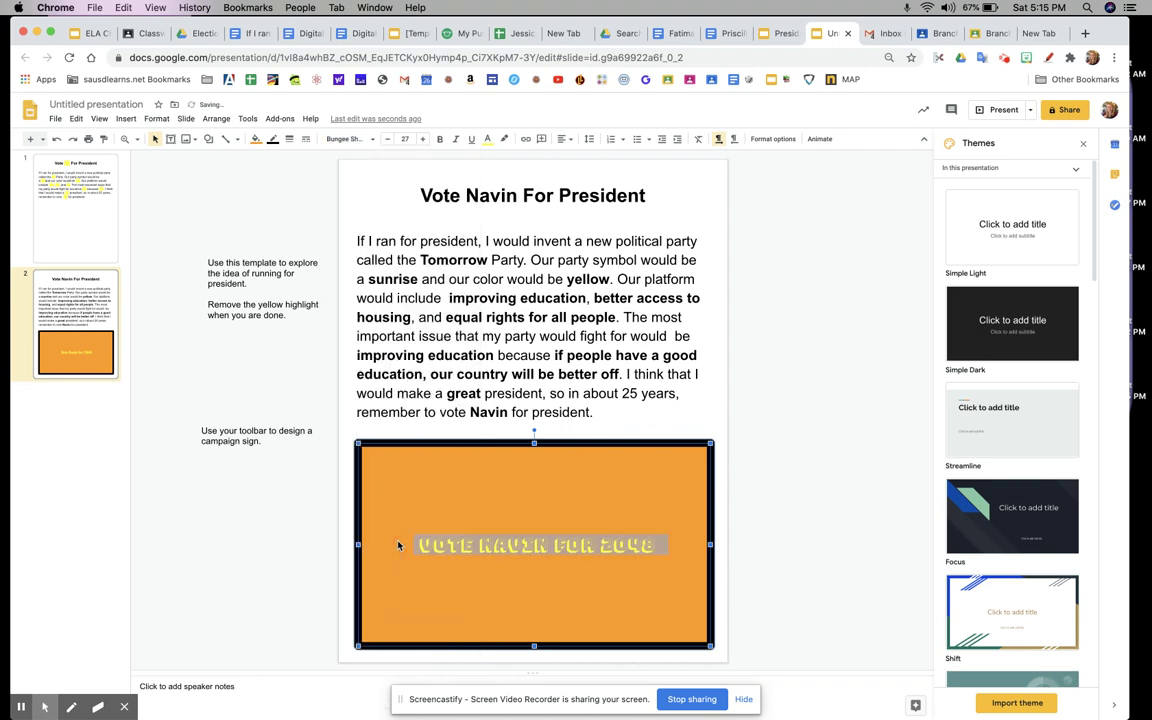
Step: Set the slogan font to Bebas Neue
{"action": "left_click", "coordinate": [352, 140]}
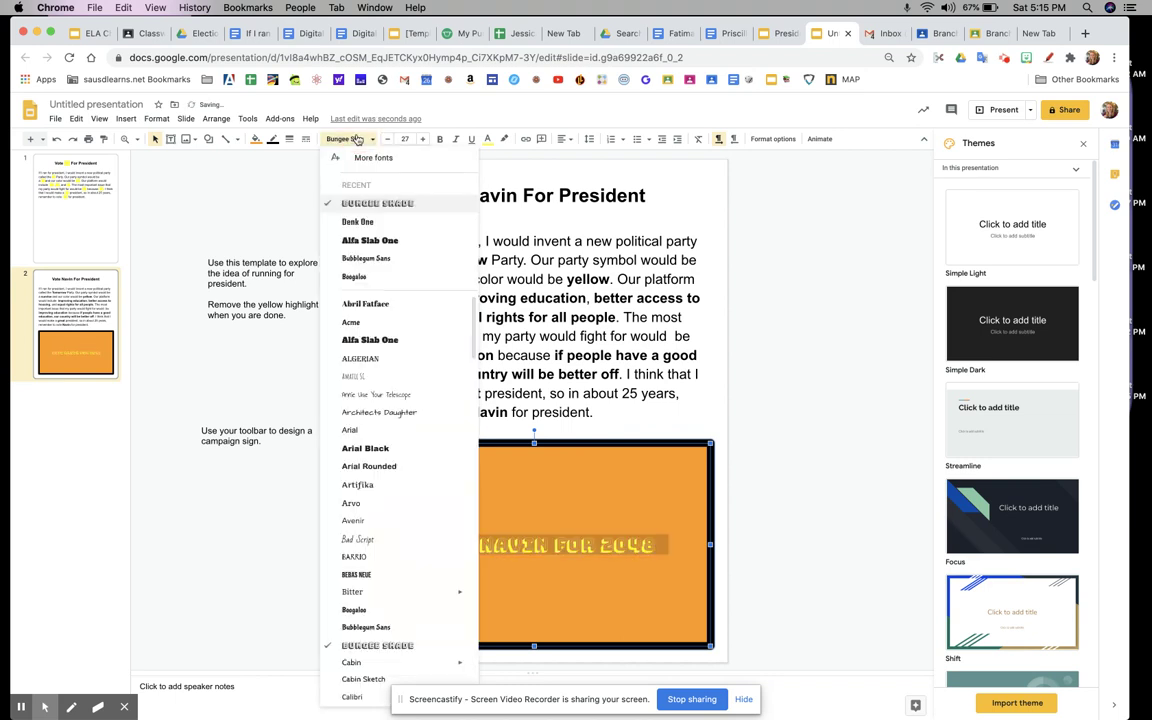
{"action": "left_click", "coordinate": [357, 576]}
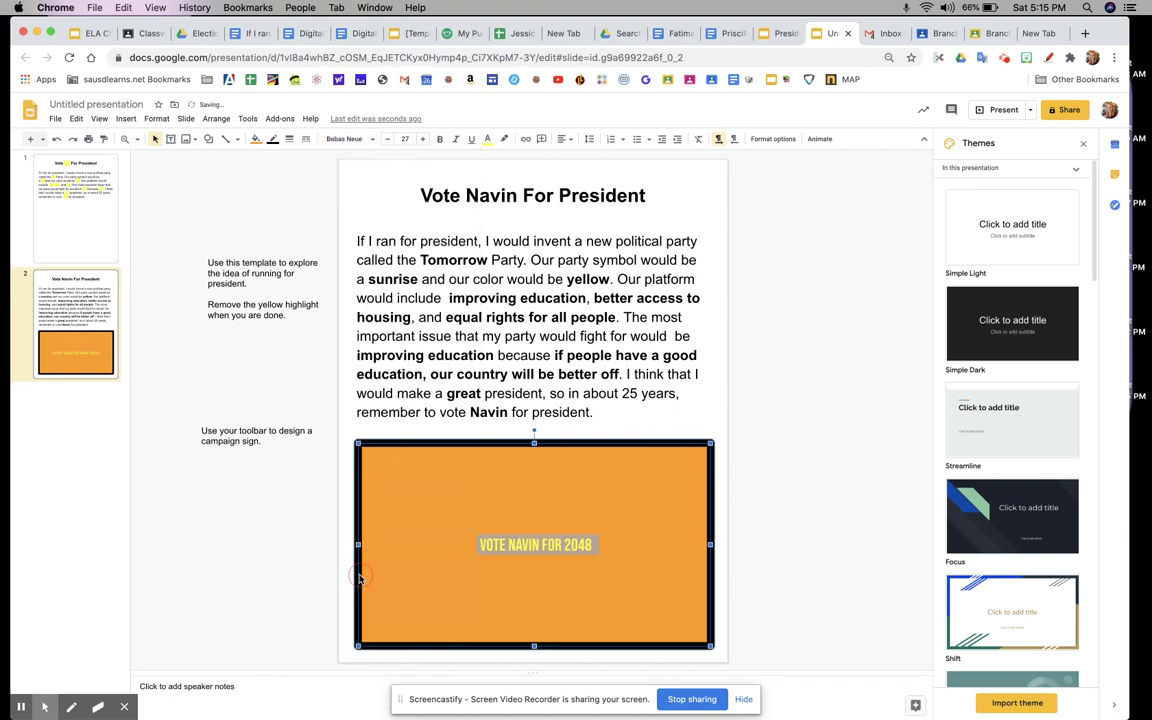
{"action": "left_click", "coordinate": [591, 547]}
{"action": "left_click", "coordinate": [1046, 34]}
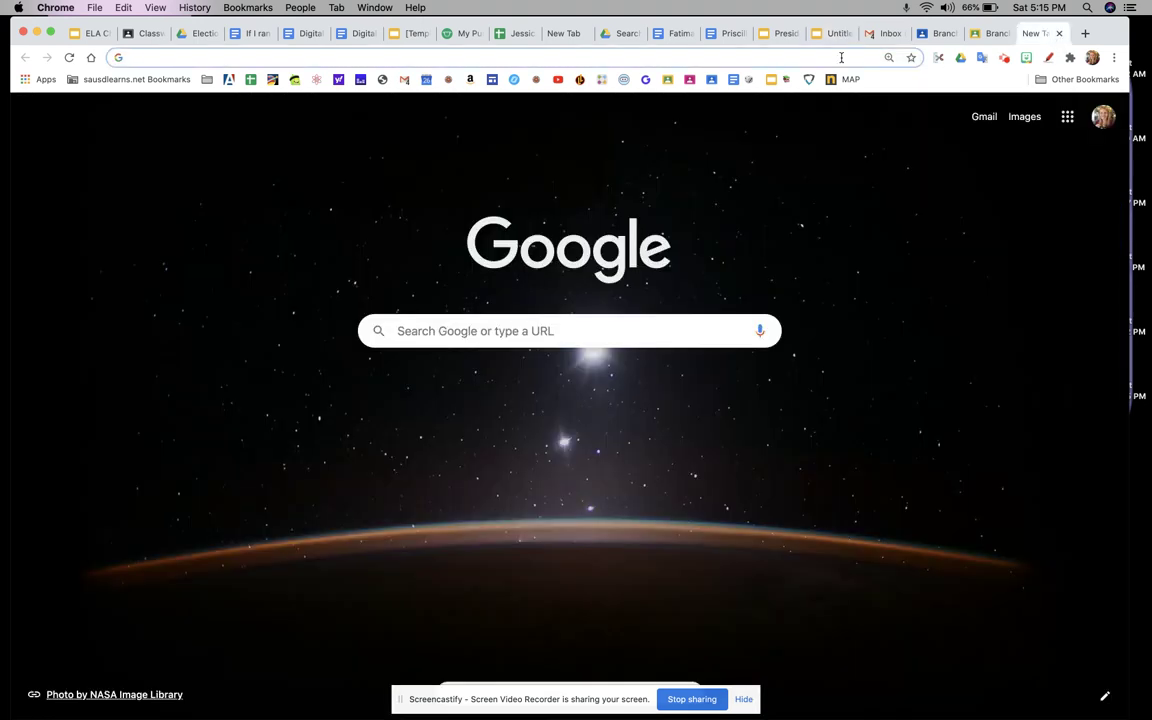
Step: Search Google Images for 'sunrise image', filtered to transparent images
{"action": "left_click", "coordinate": [153, 58]}
{"action": "type", "text": "sunrise"}
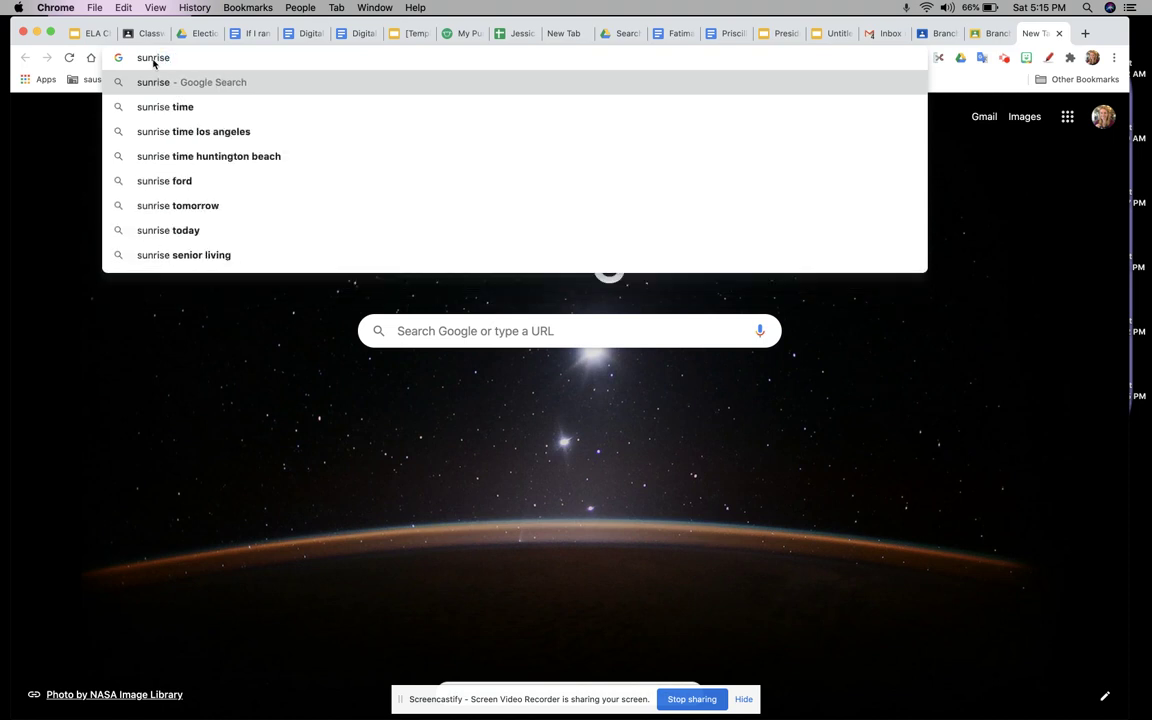
{"action": "type", "text": " image"}
{"action": "key", "text": "Return"}
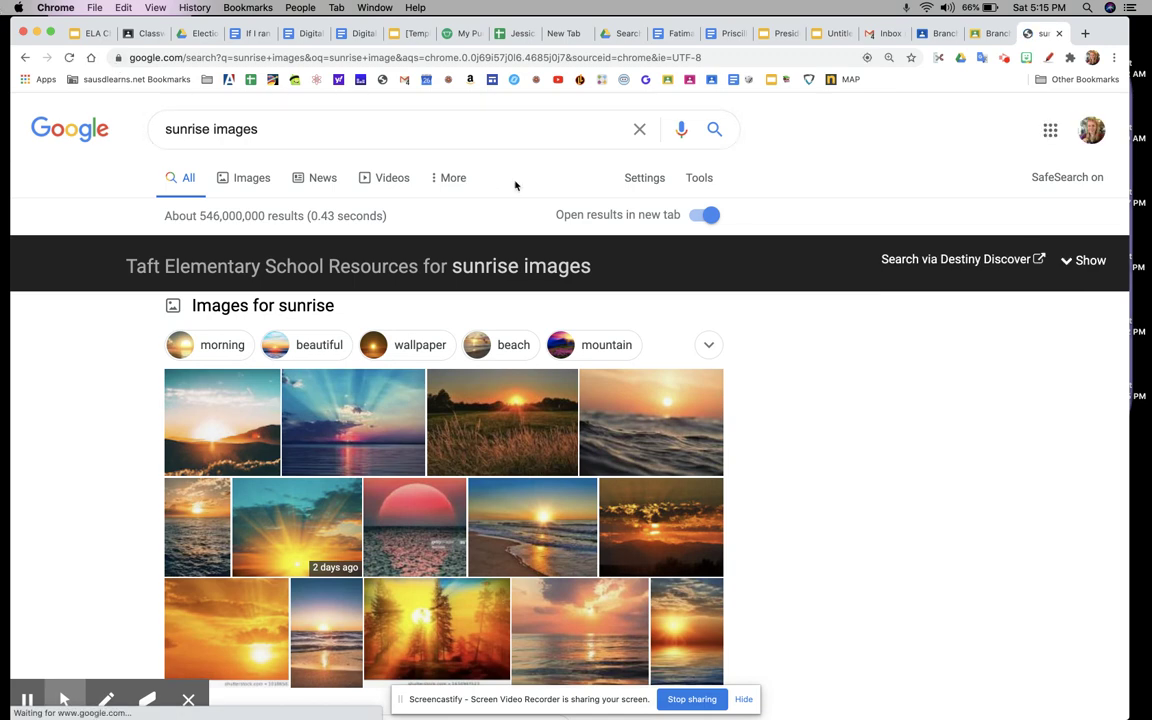
{"action": "left_click", "coordinate": [712, 182]}
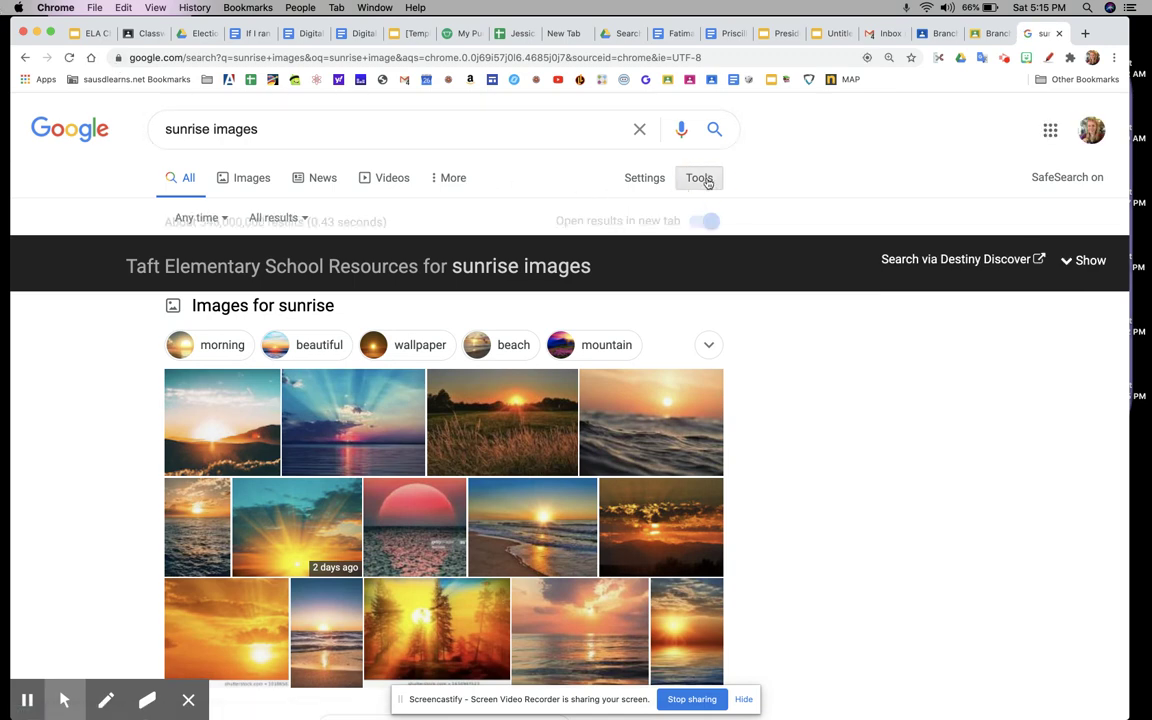
{"action": "left_click", "coordinate": [249, 178]}
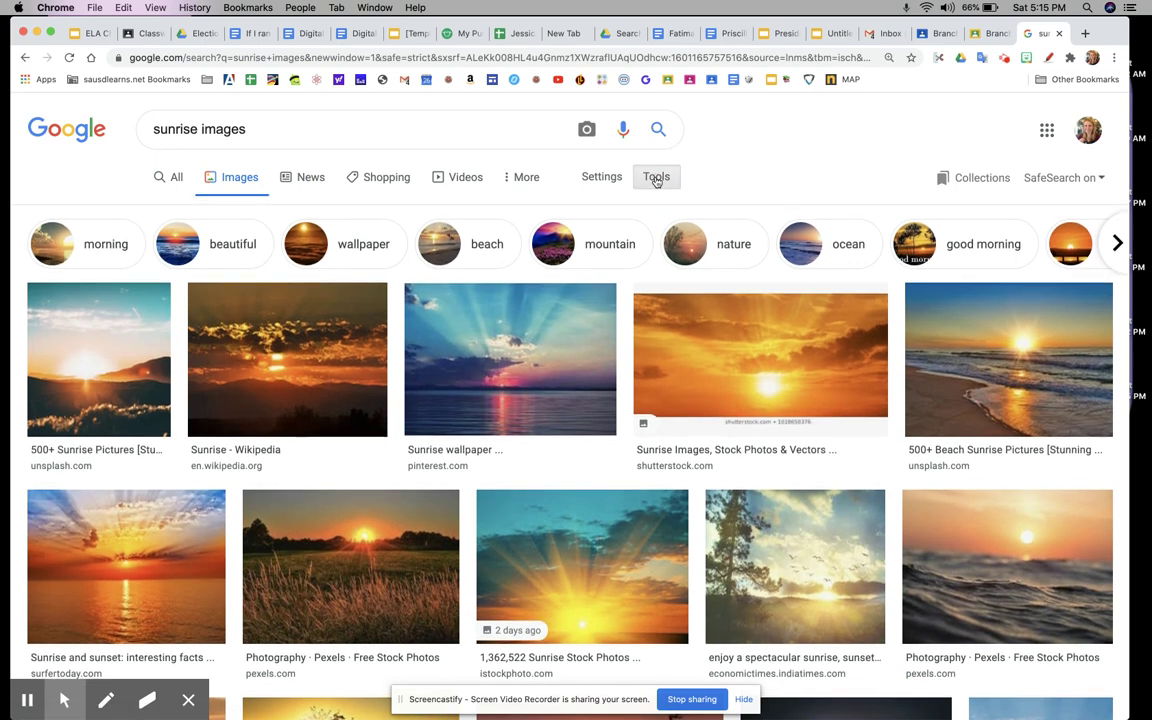
{"action": "left_click", "coordinate": [656, 180]}
{"action": "left_click", "coordinate": [213, 207]}
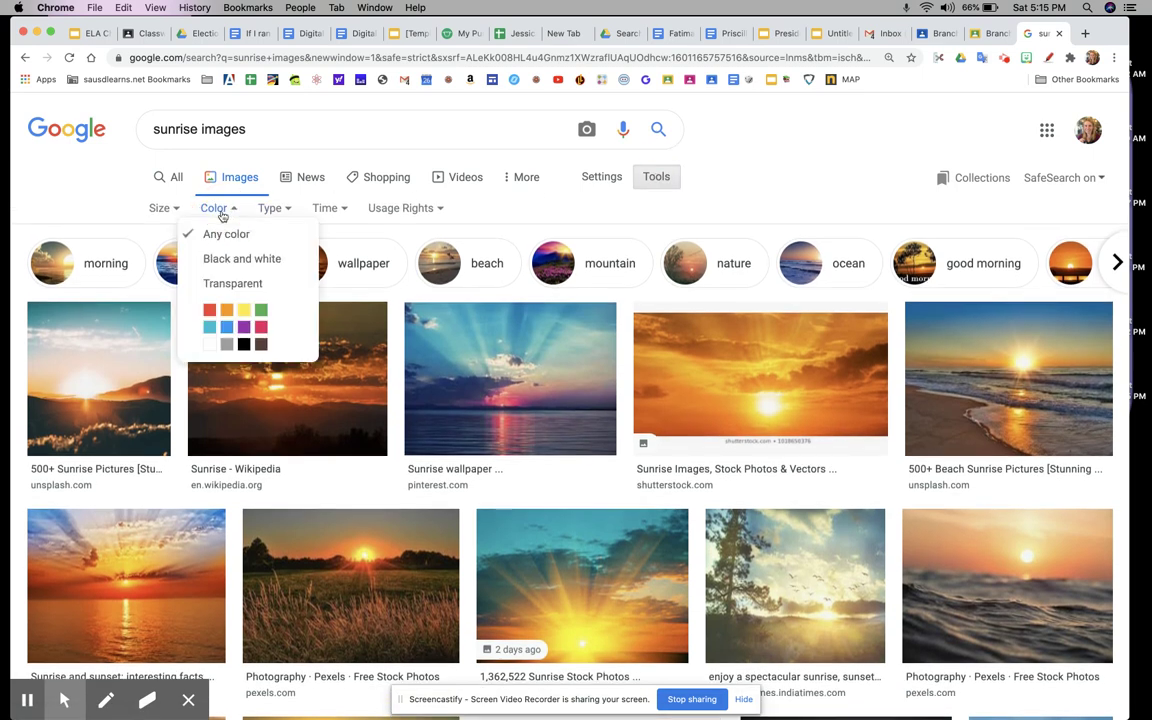
{"action": "left_click", "coordinate": [235, 283]}
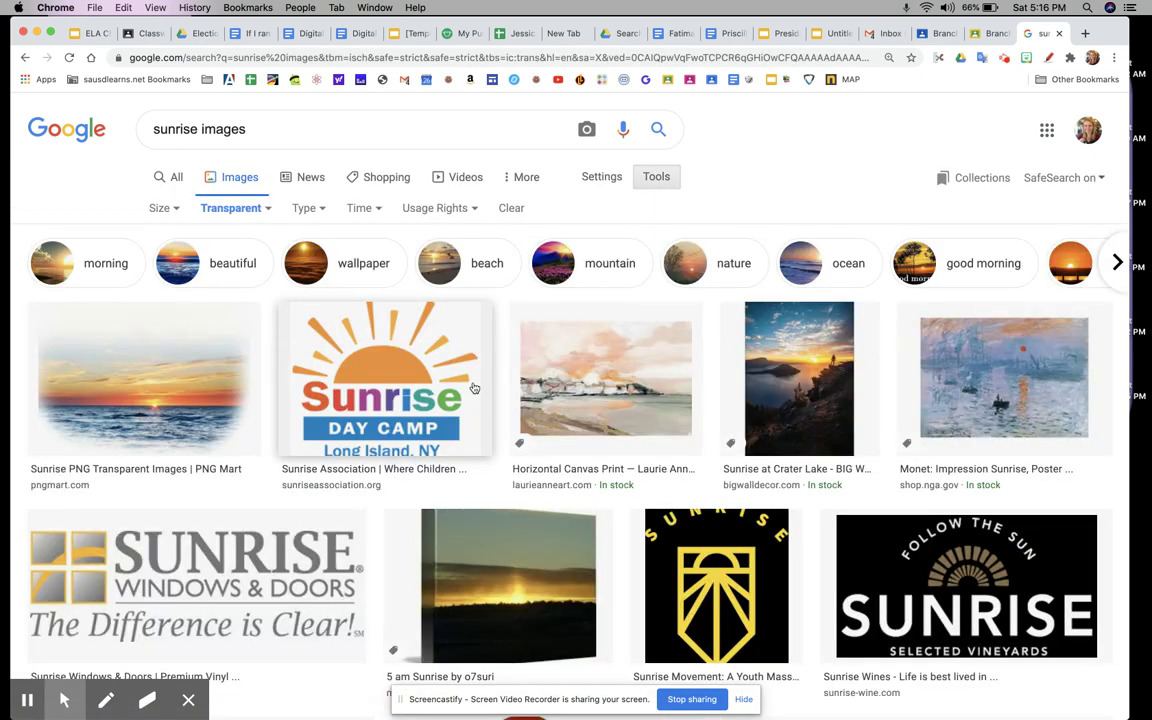
Step: Copy the orange Sunrise TV logo image from the results
{"action": "scroll", "coordinate": [545, 381], "scroll_direction": "down", "scroll_amount": 5}
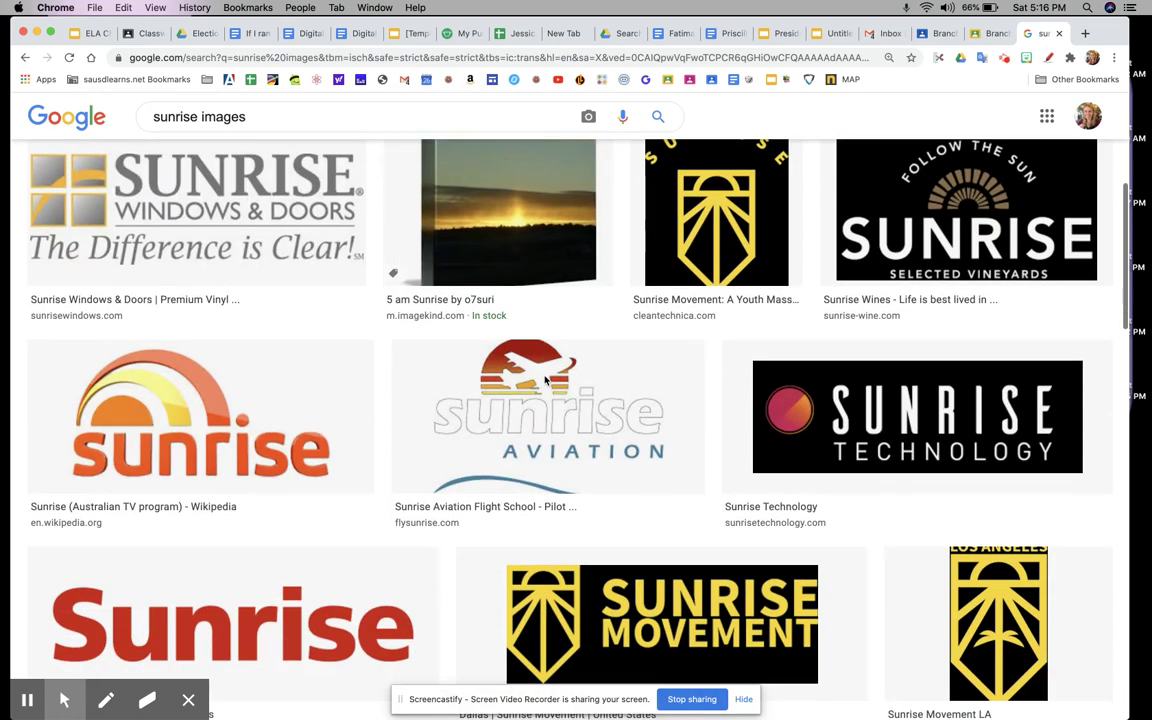
{"action": "scroll", "coordinate": [480, 360], "scroll_direction": "down", "scroll_amount": 1}
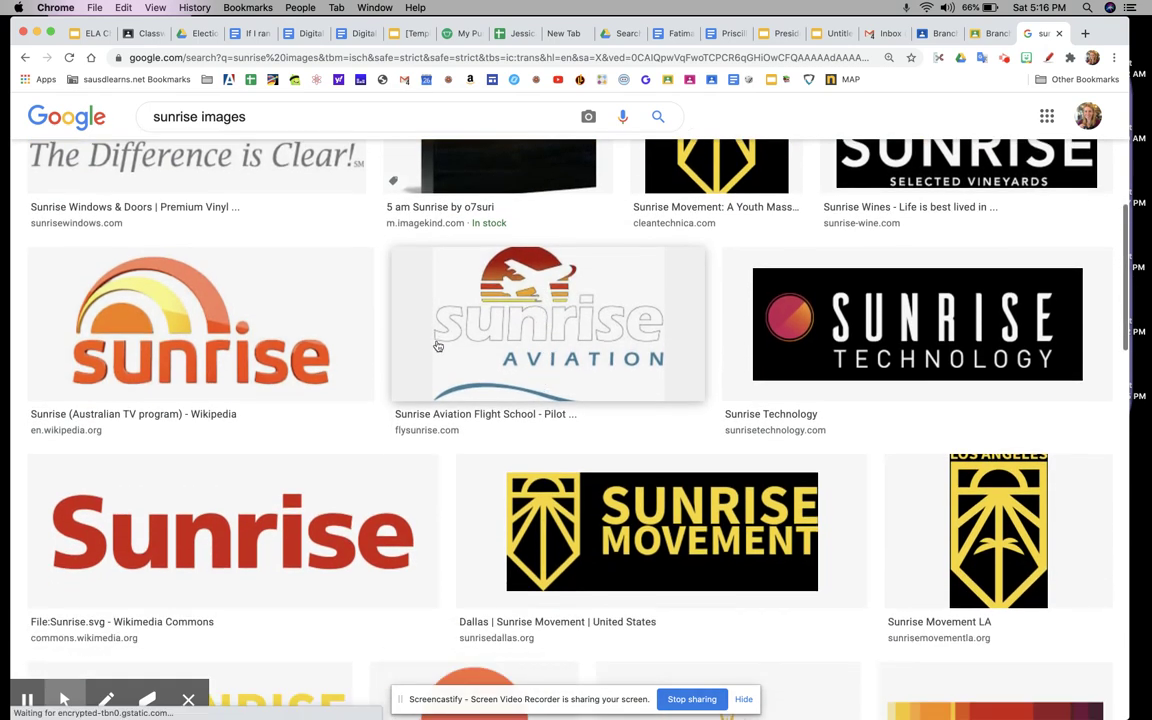
{"action": "left_click", "coordinate": [254, 375]}
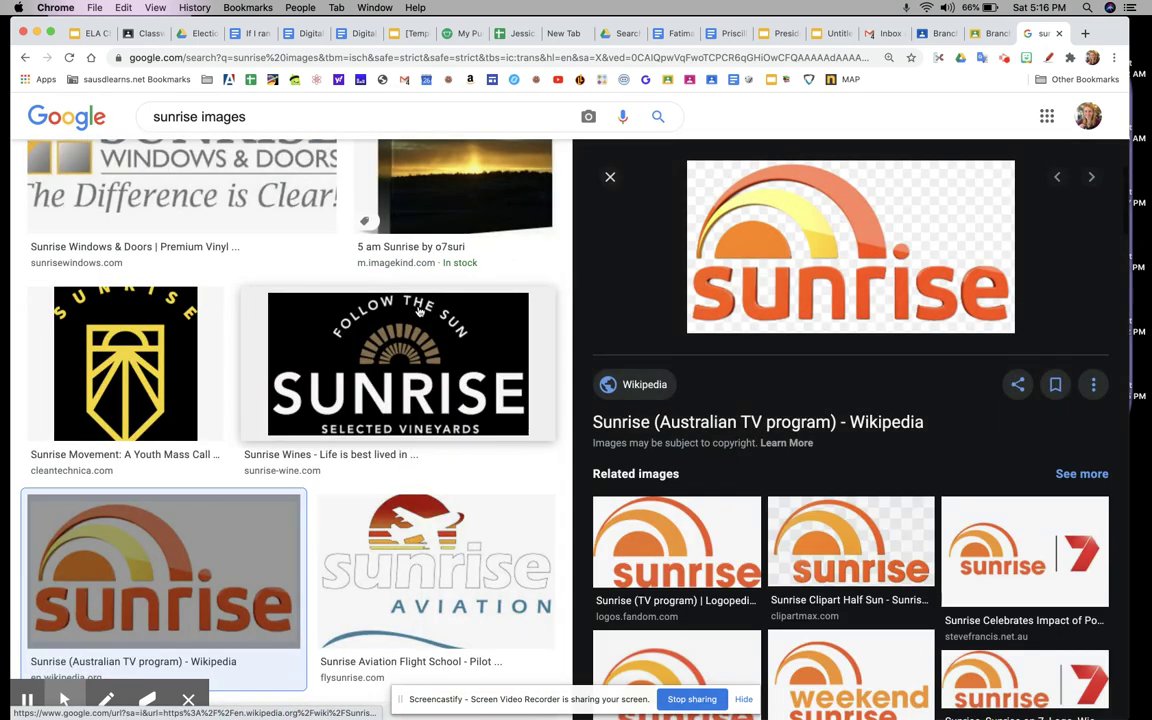
{"action": "right_click", "coordinate": [751, 245]}
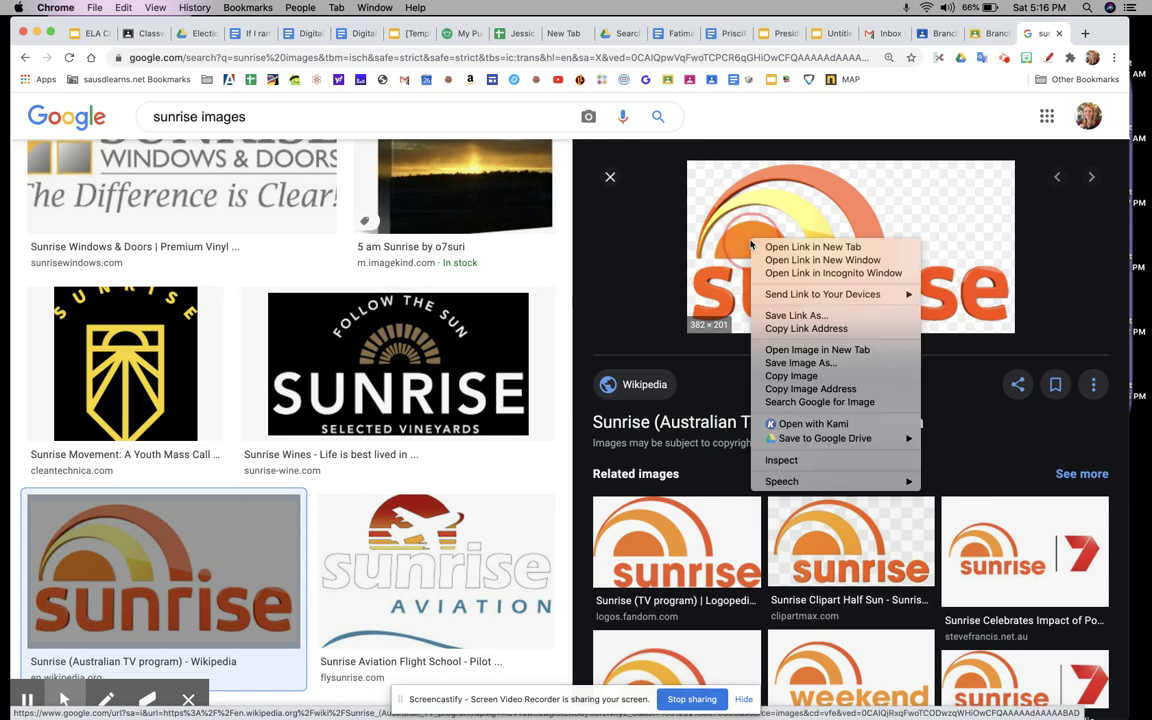
{"action": "left_click", "coordinate": [791, 375]}
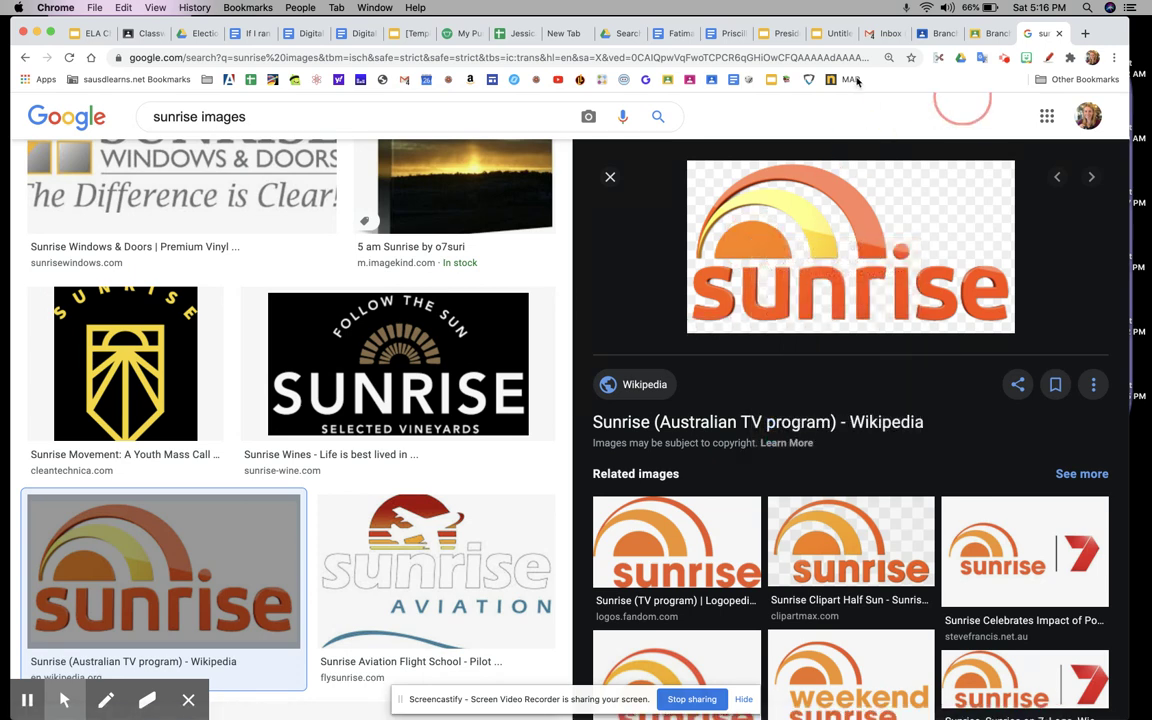
{"action": "left_click", "coordinate": [786, 38]}
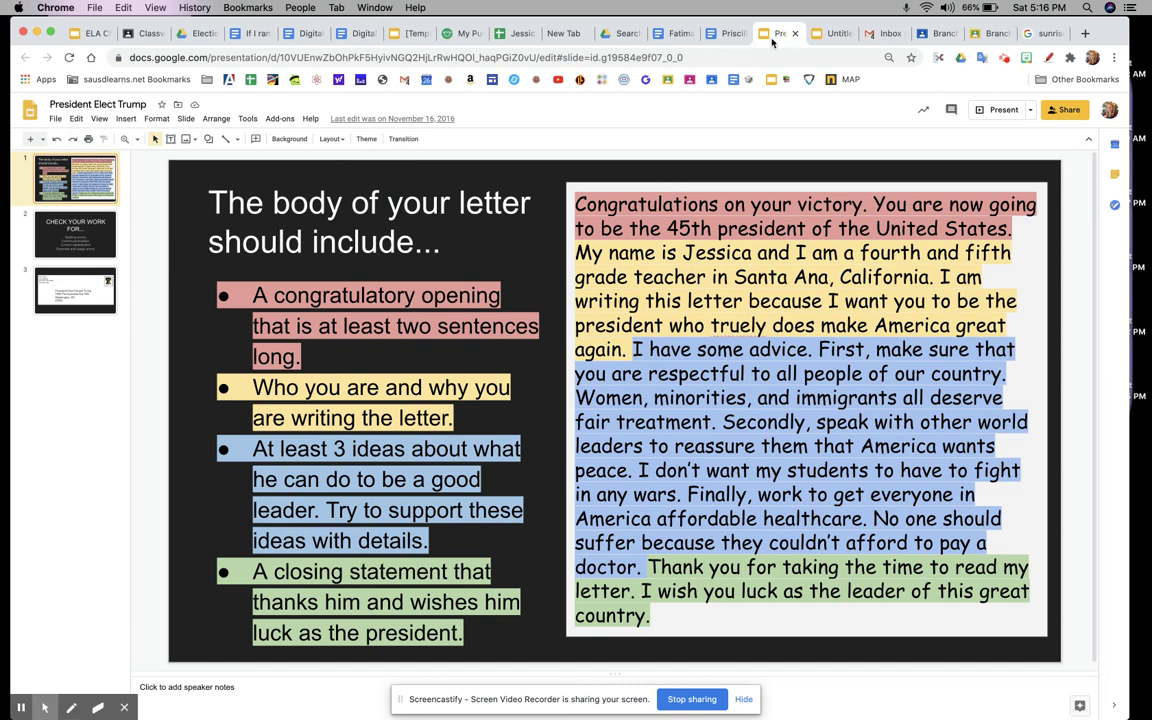
Step: Paste the Sunrise logo into the sign's lower-left and shift the headline box left
{"action": "left_click", "coordinate": [831, 36]}
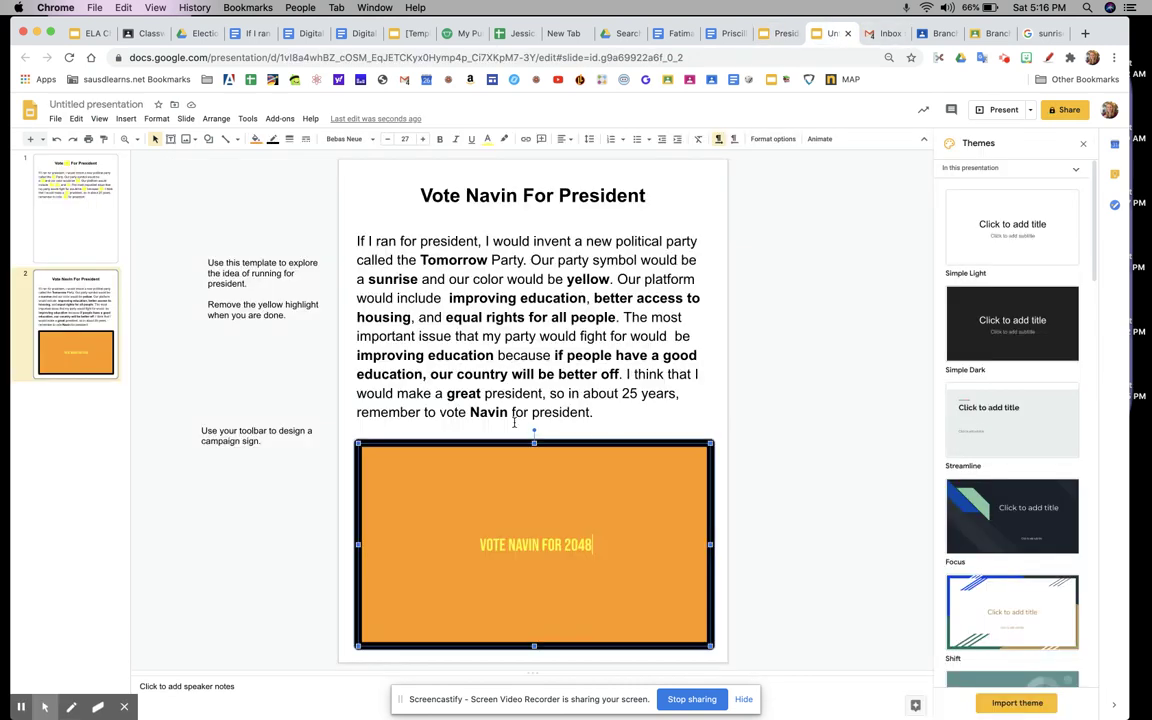
{"action": "key", "text": "super+v"}
{"action": "left_click_drag", "start_coordinate": [510, 433], "coordinate": [443, 596]}
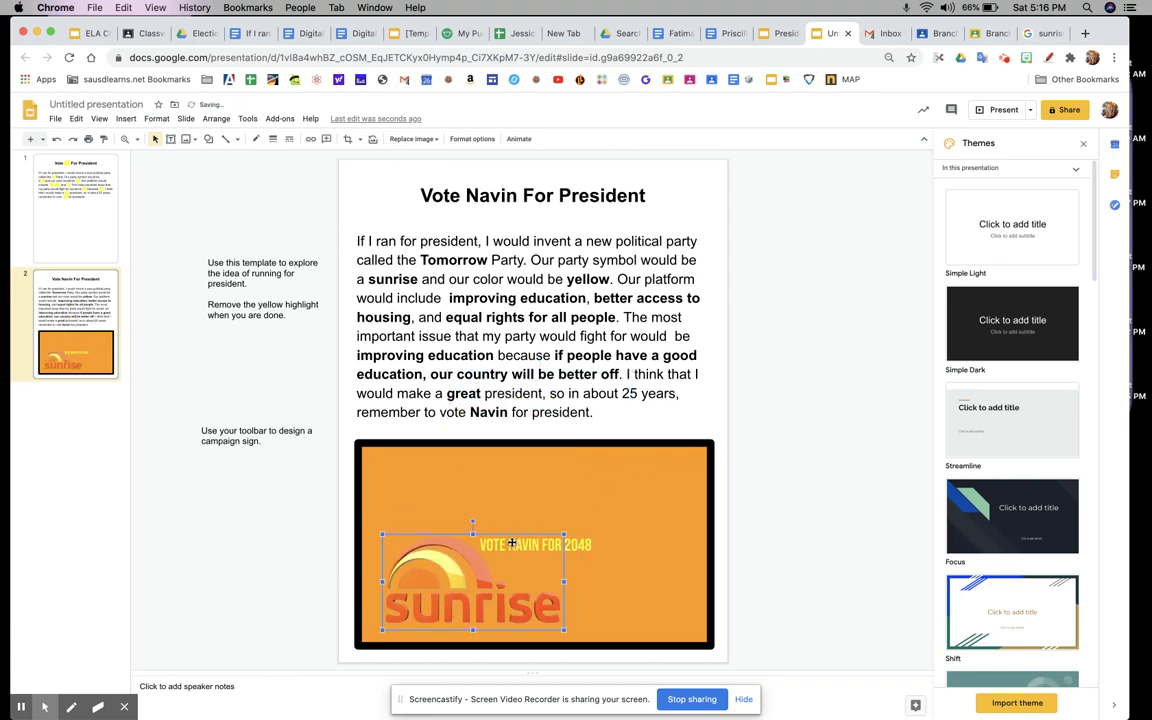
{"action": "left_click", "coordinate": [568, 535]}
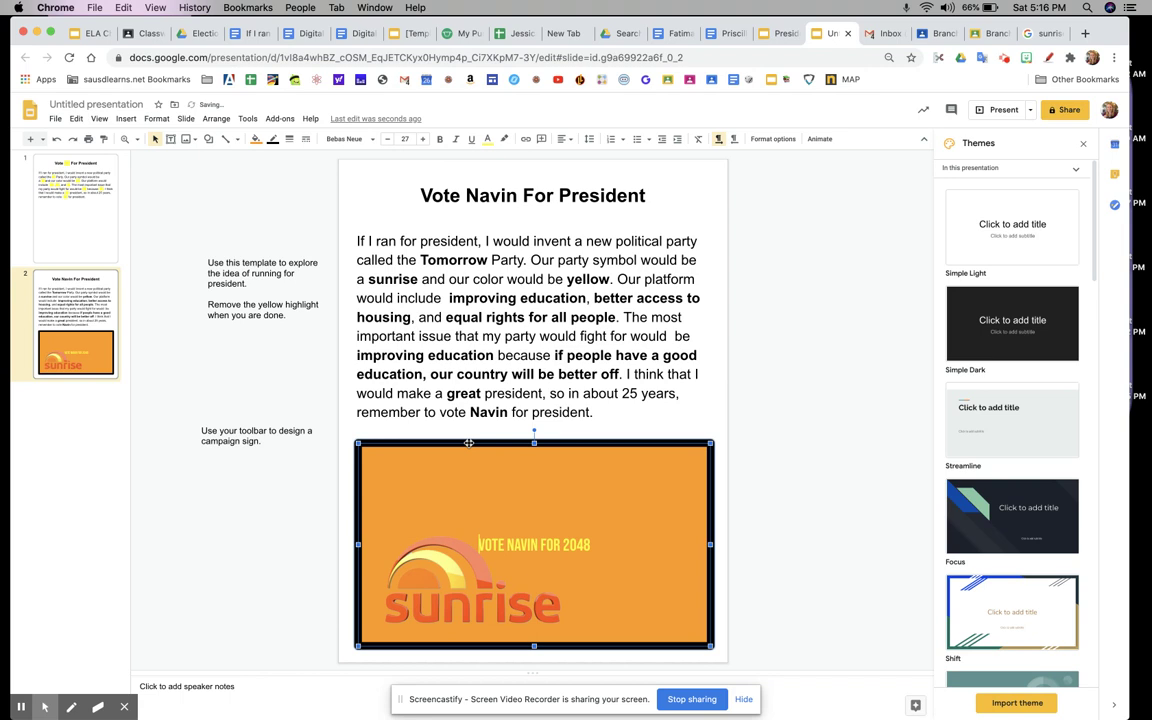
{"action": "left_click_drag", "start_coordinate": [480, 527], "coordinate": [361, 527]}
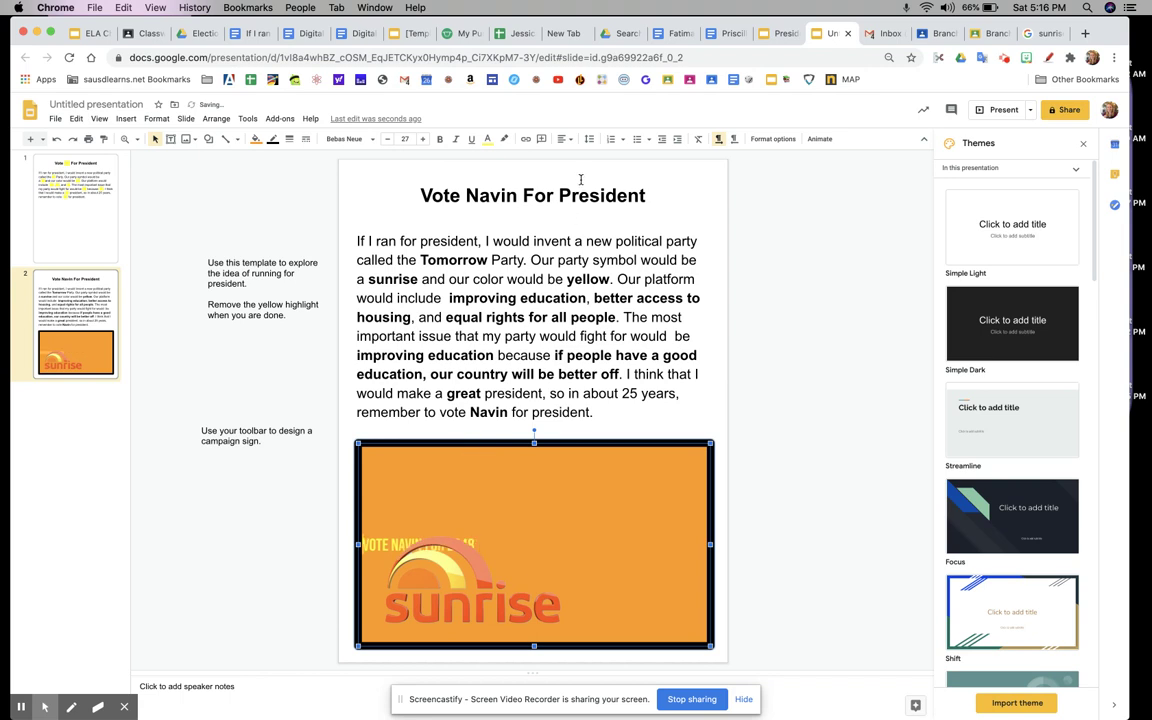
Step: Top-align the headline, set it to 75 pt, and center it horizontally
{"action": "left_click", "coordinate": [563, 139]}
{"action": "left_click", "coordinate": [571, 171]}
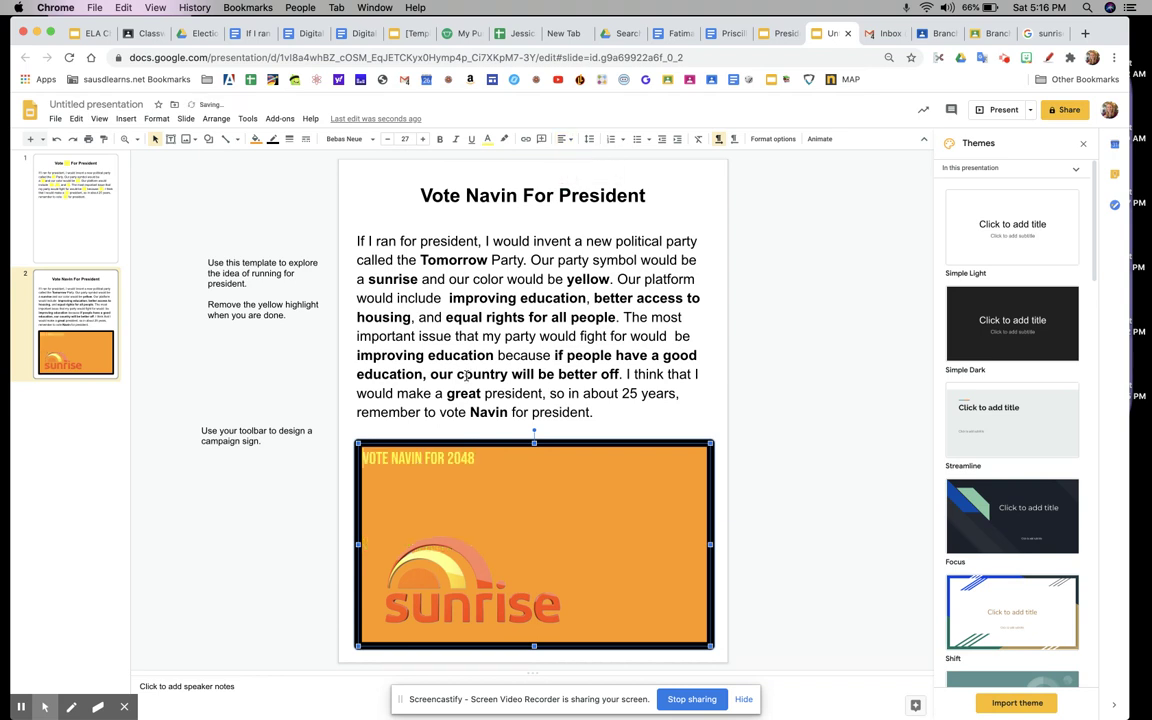
{"action": "left_click_drag", "start_coordinate": [485, 463], "coordinate": [355, 455]}
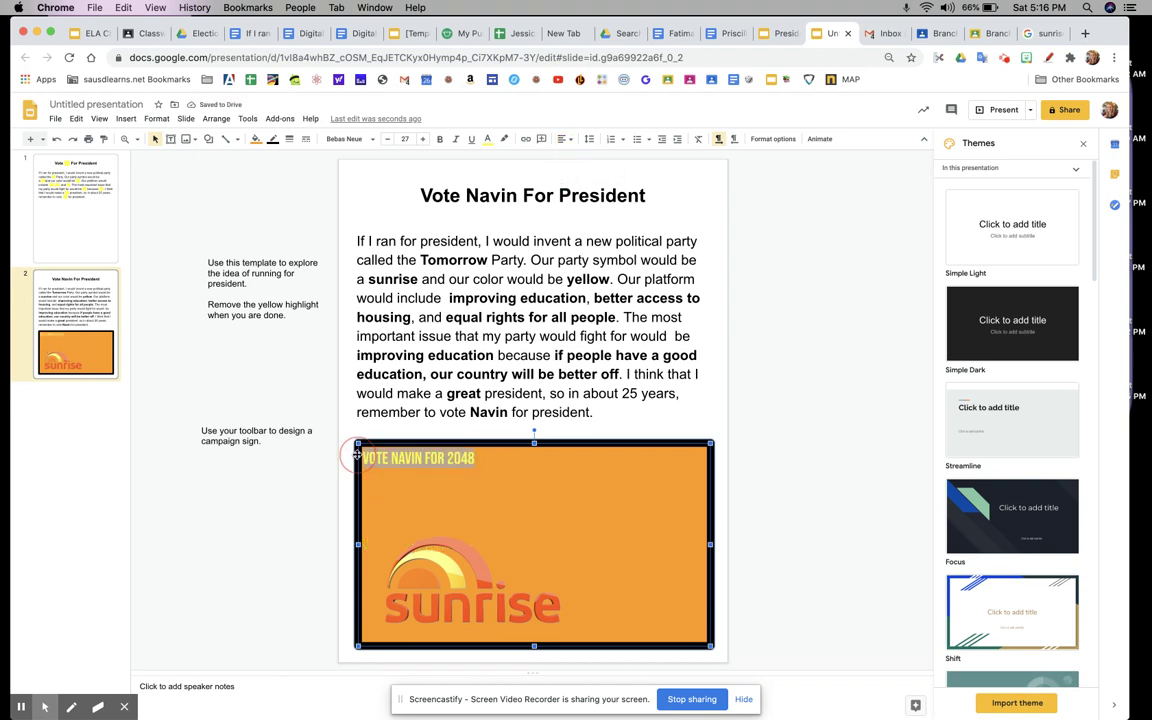
{"action": "left_click", "coordinate": [404, 139]}
{"action": "type", "text": "36"}
{"action": "key", "text": "Return"}
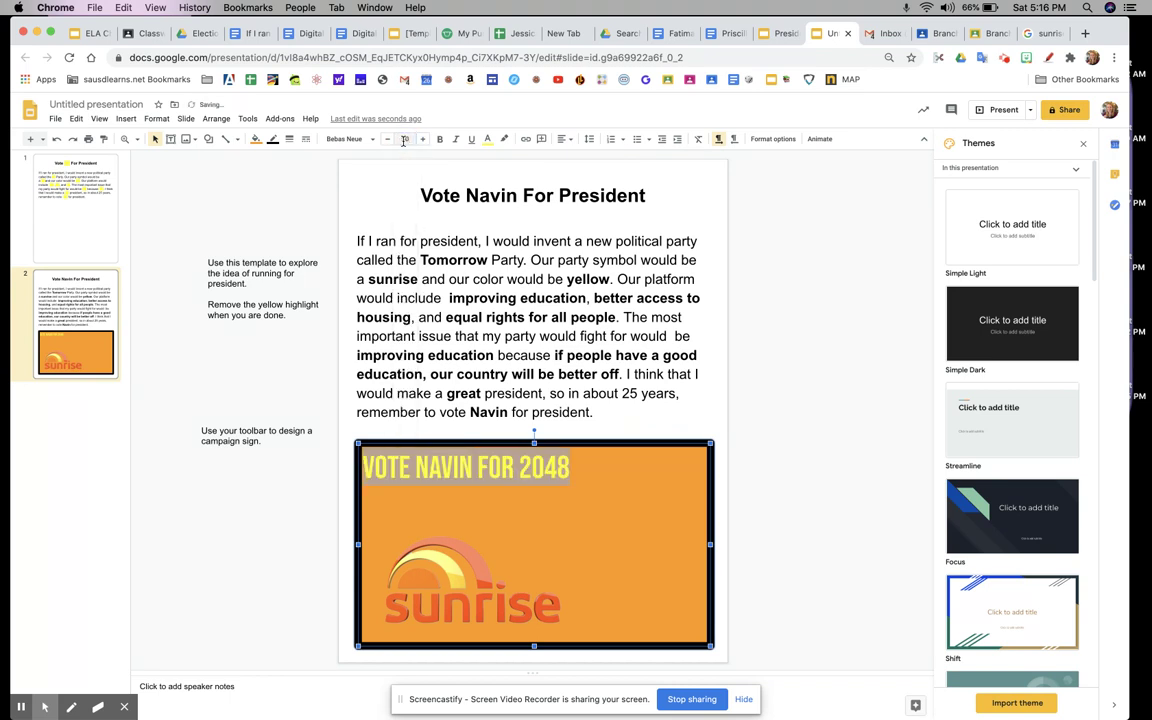
{"action": "left_click", "coordinate": [404, 139]}
{"action": "type", "text": "75"}
{"action": "key", "text": "Return"}
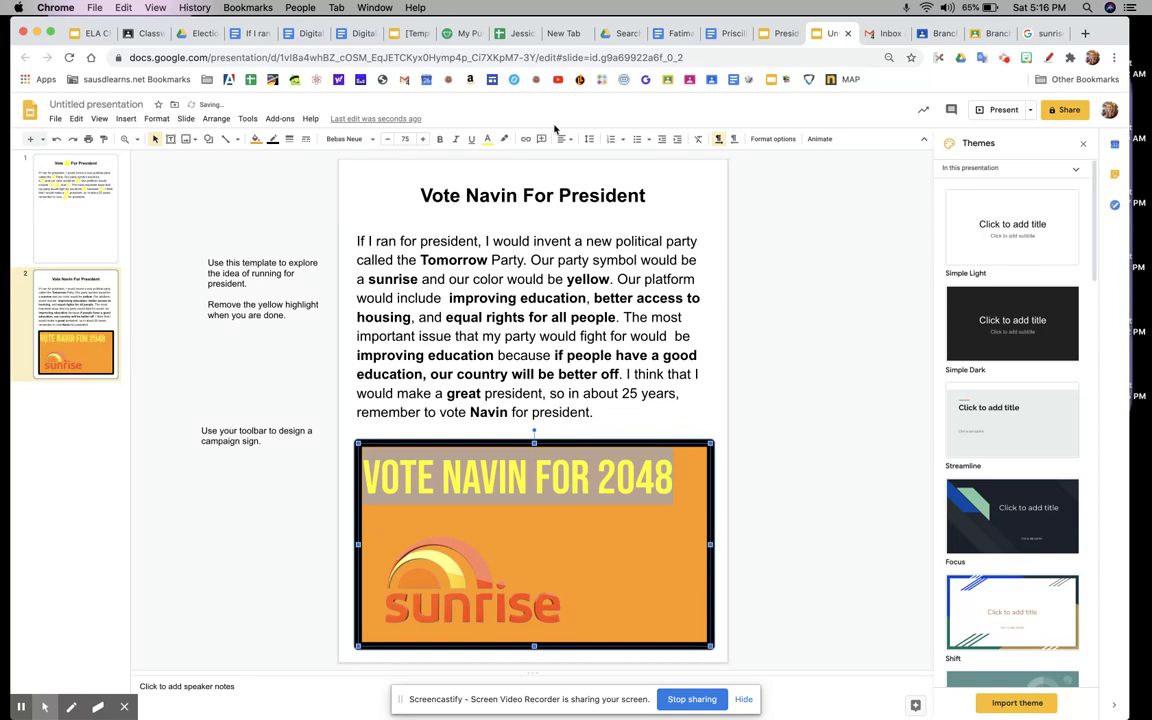
{"action": "left_click", "coordinate": [561, 139]}
{"action": "left_click", "coordinate": [520, 150]}
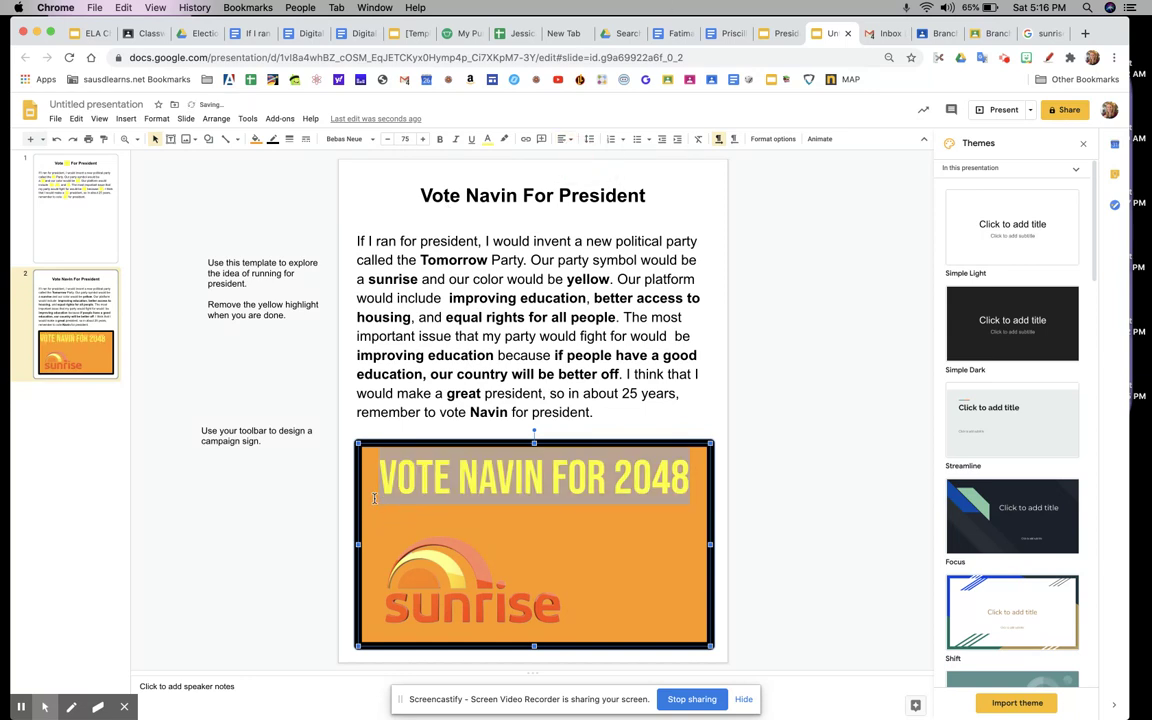
Step: Enlarge the Sunrise logo and center it beneath the headline
{"action": "left_click", "coordinate": [430, 570]}
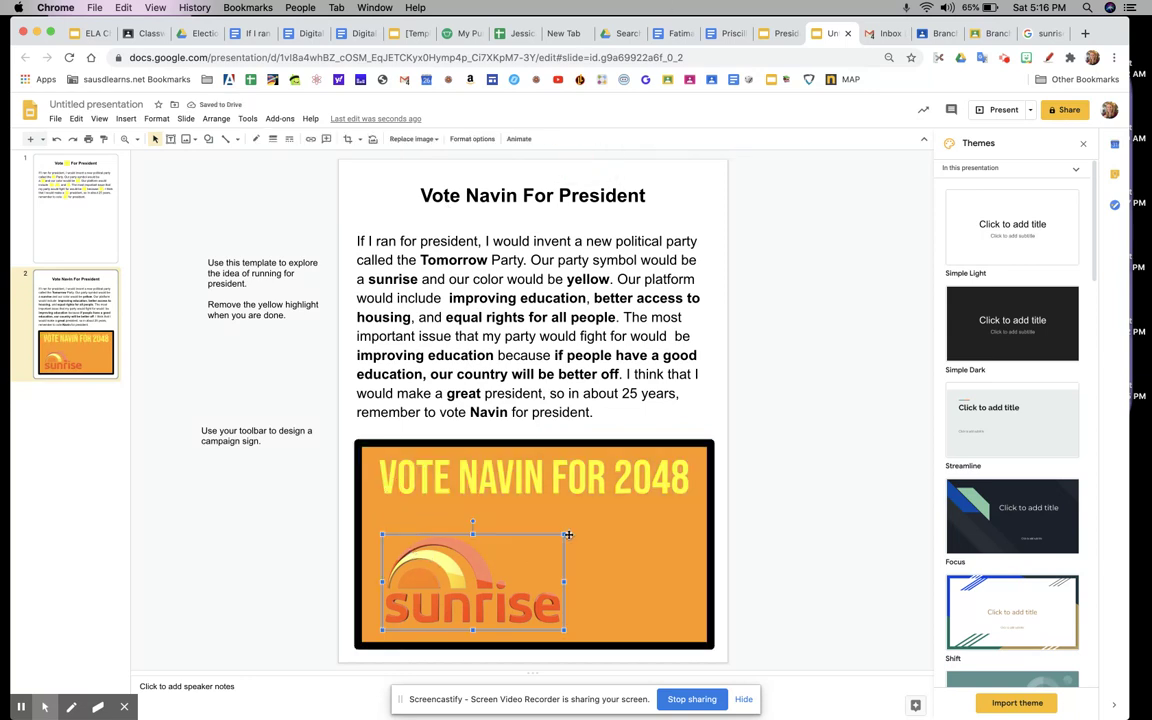
{"action": "left_click_drag", "start_coordinate": [565, 533], "coordinate": [600, 516]}
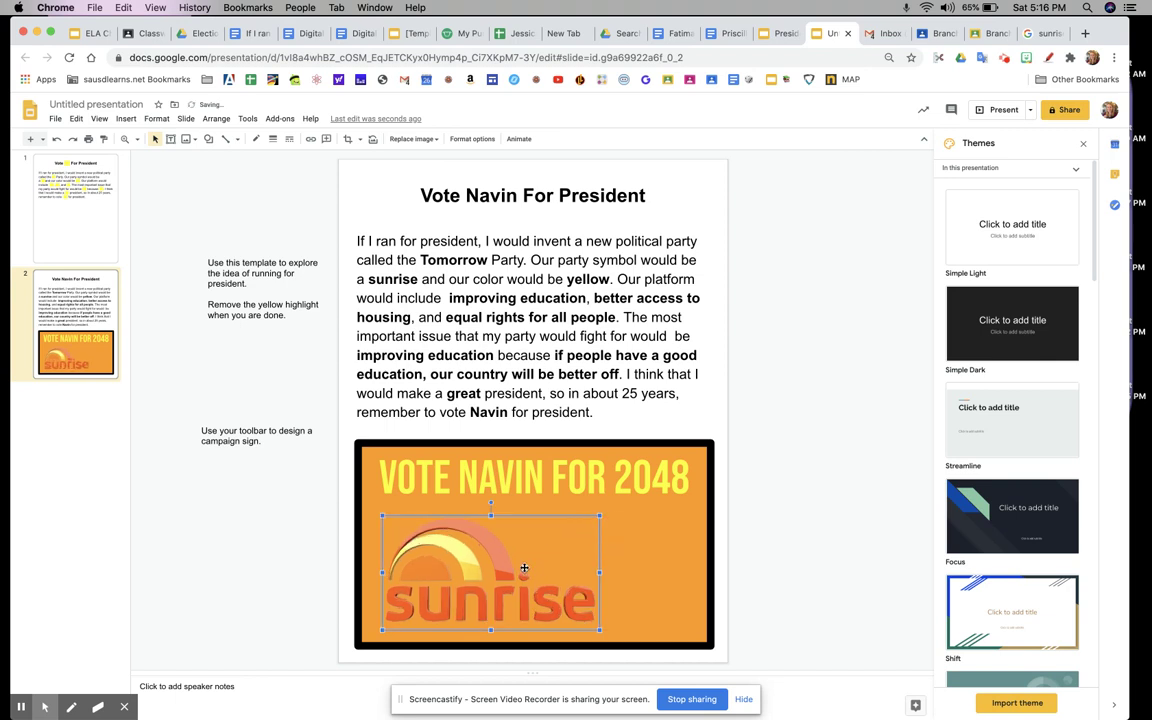
{"action": "left_click_drag", "start_coordinate": [496, 565], "coordinate": [548, 565]}
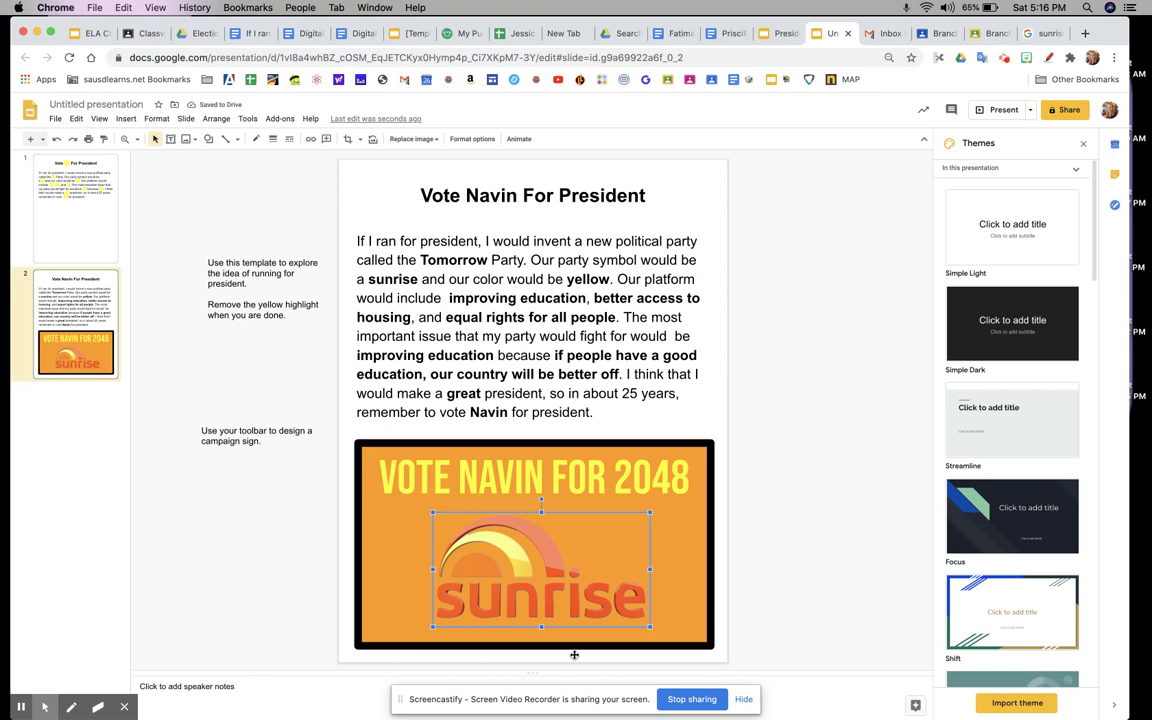
{"action": "left_click", "coordinate": [371, 484]}
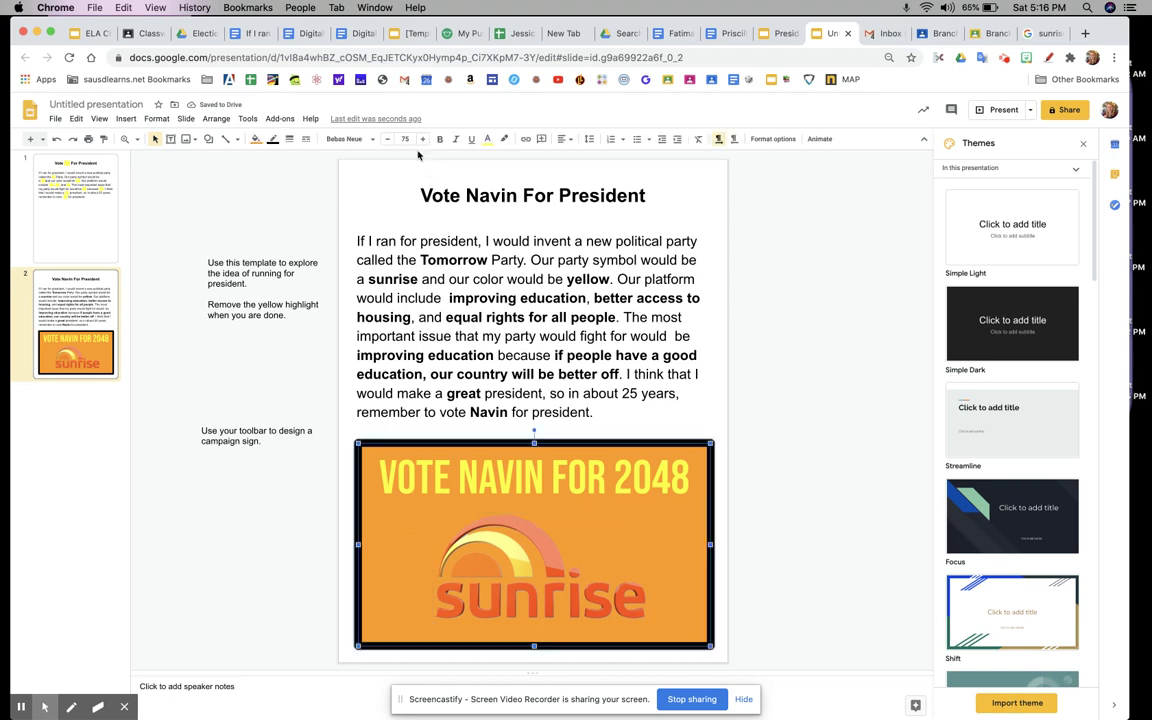
Step: Make the headline pale grey-white; try a light blue fill, then restore orange
{"action": "left_click", "coordinate": [487, 139]}
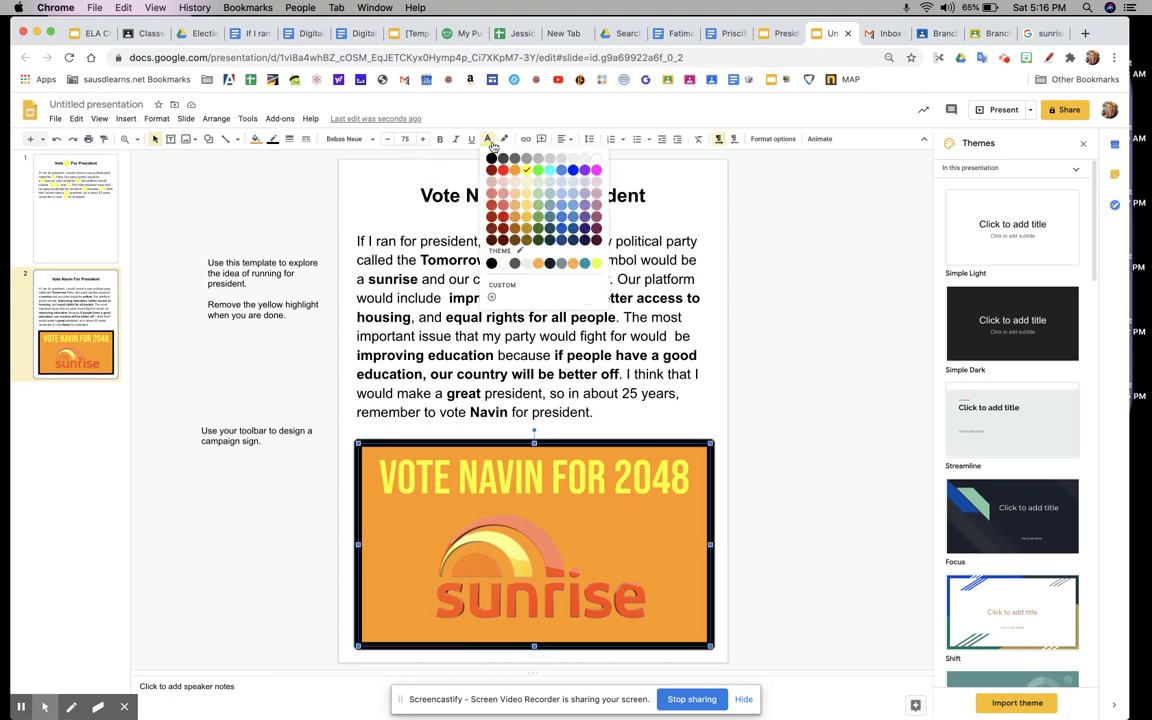
{"action": "left_click", "coordinate": [548, 187]}
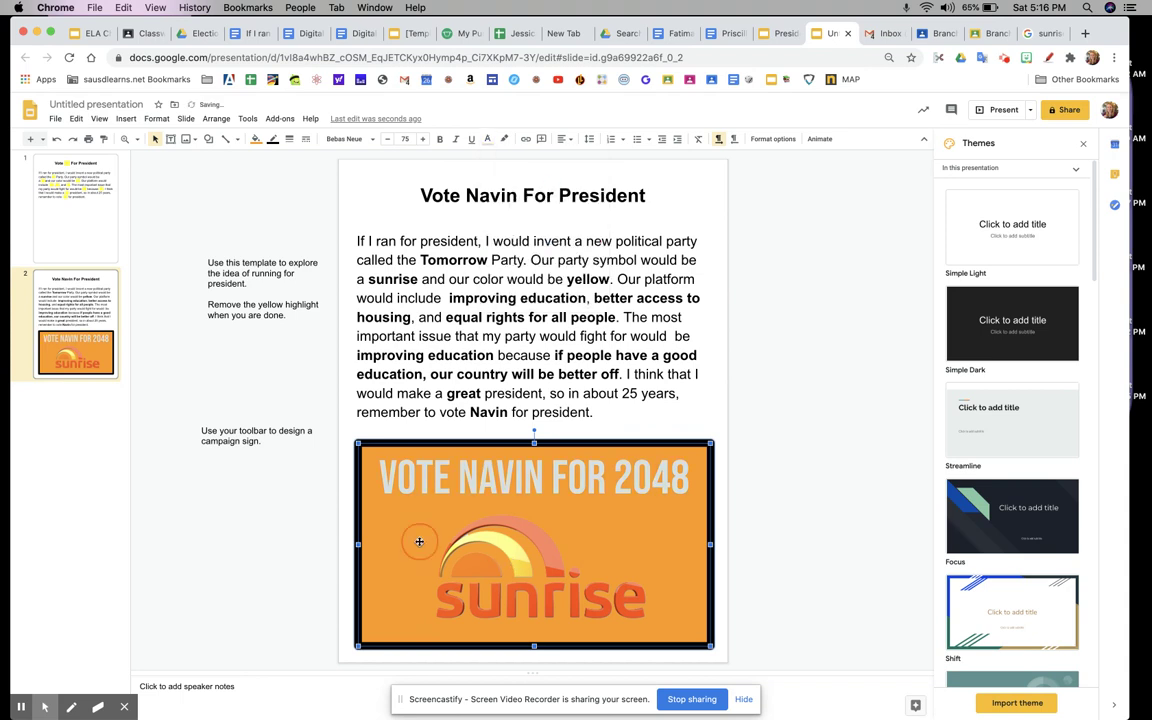
{"action": "left_click", "coordinate": [257, 140]}
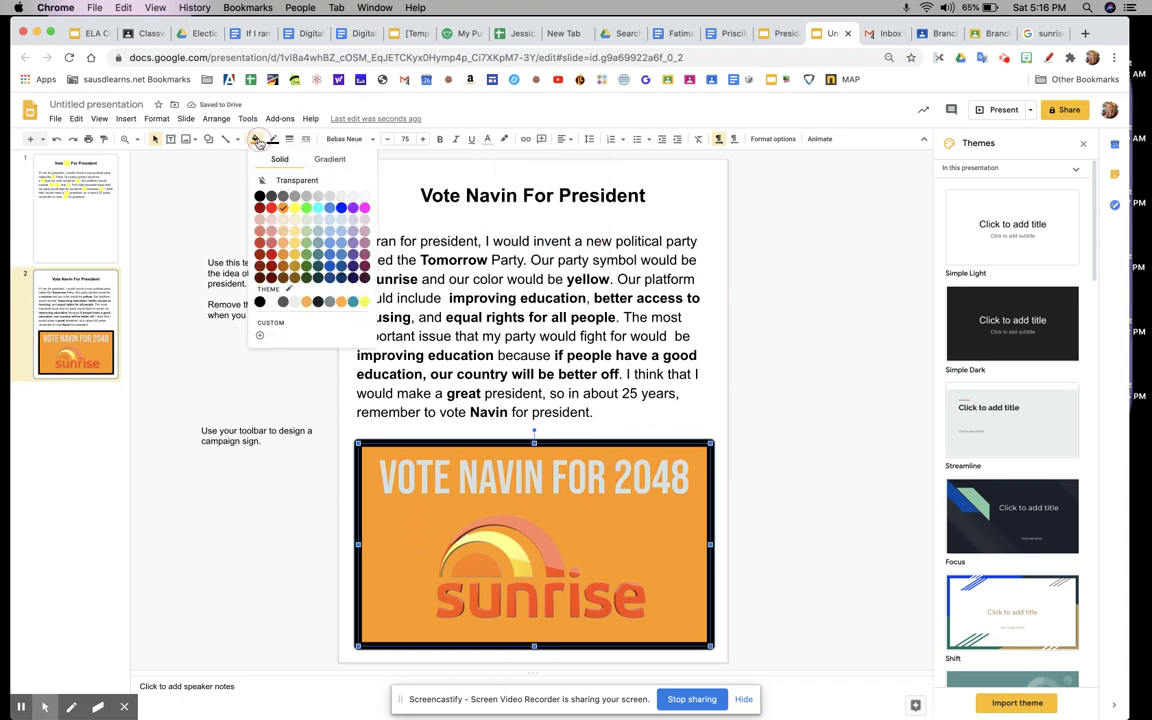
{"action": "left_click", "coordinate": [326, 227]}
{"action": "triple_click", "coordinate": [437, 487]}
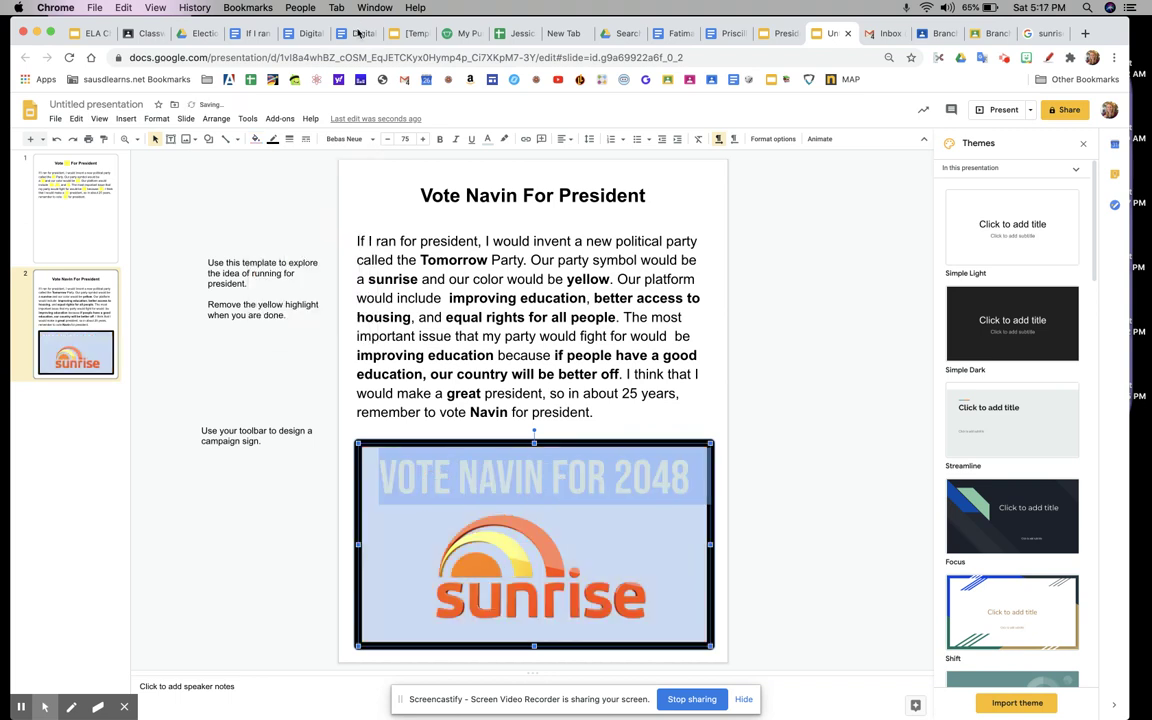
{"action": "left_click", "coordinate": [256, 139]}
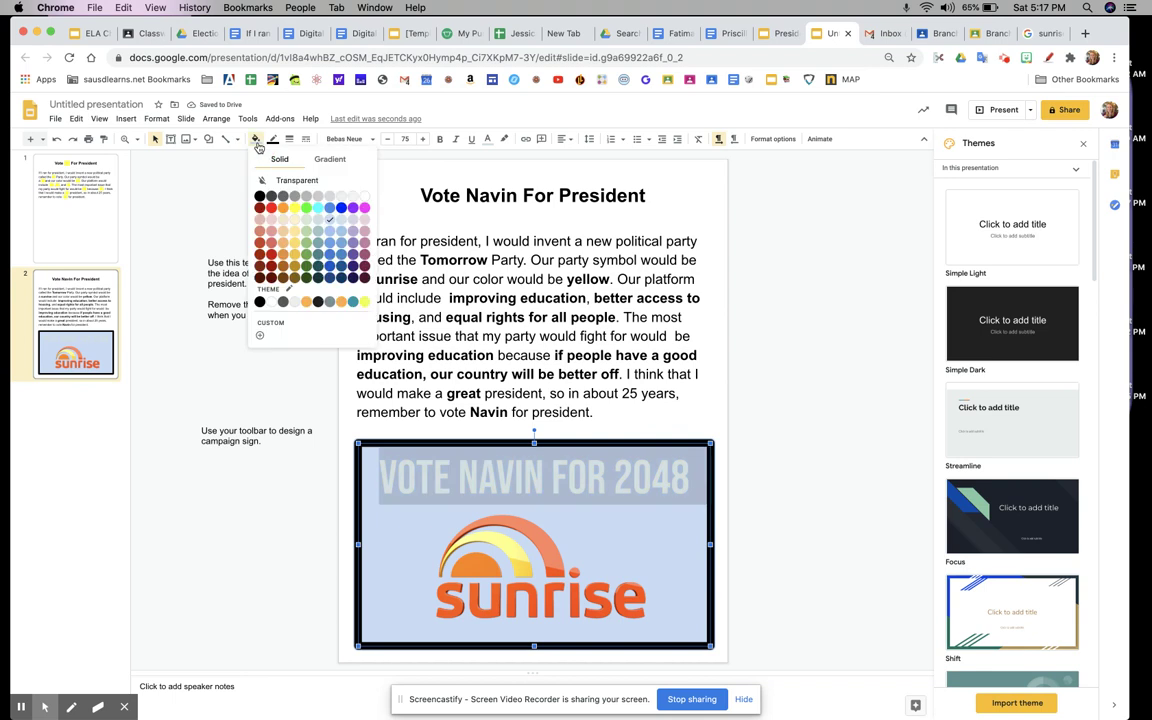
{"action": "left_click", "coordinate": [281, 210]}
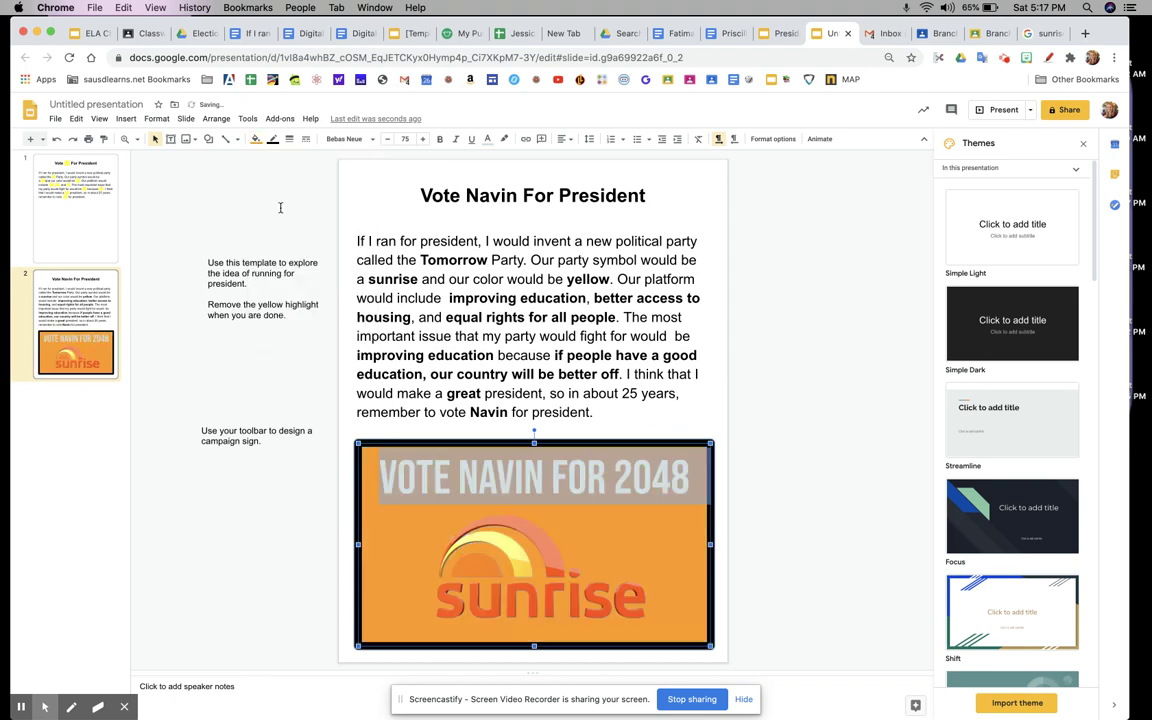
{"action": "left_click", "coordinate": [564, 609]}
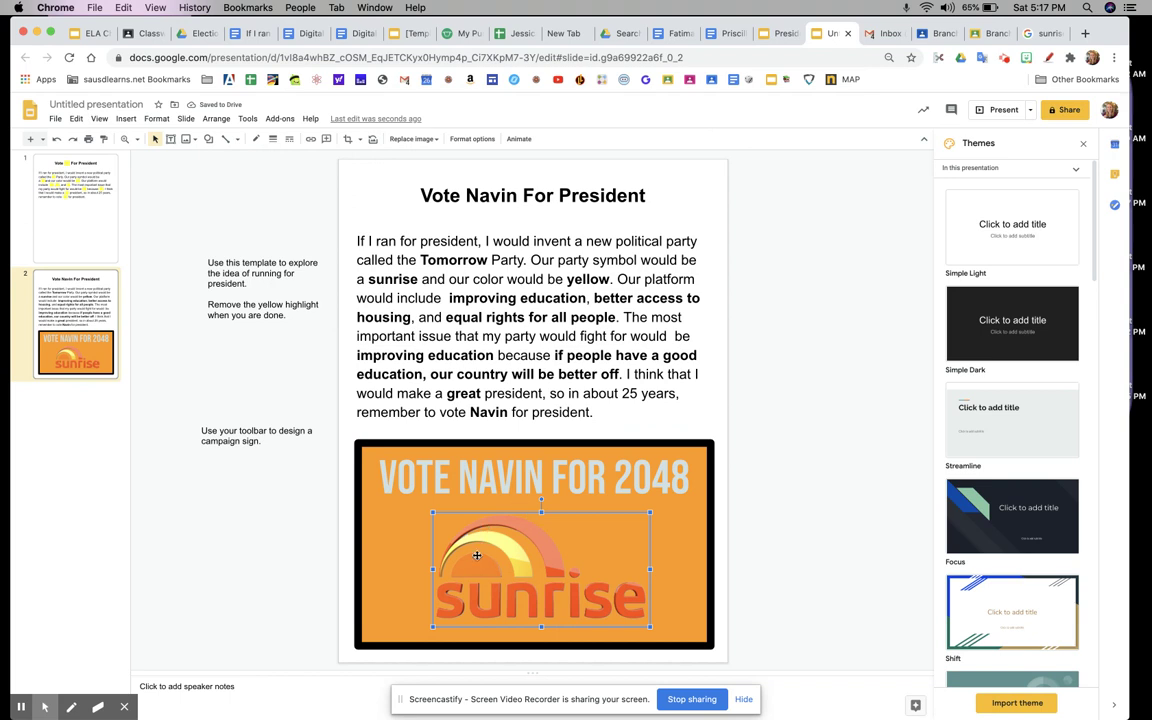
Step: Recolor the Sunrise logo with the Light 8 style in Format options
{"action": "left_click", "coordinate": [1083, 143]}
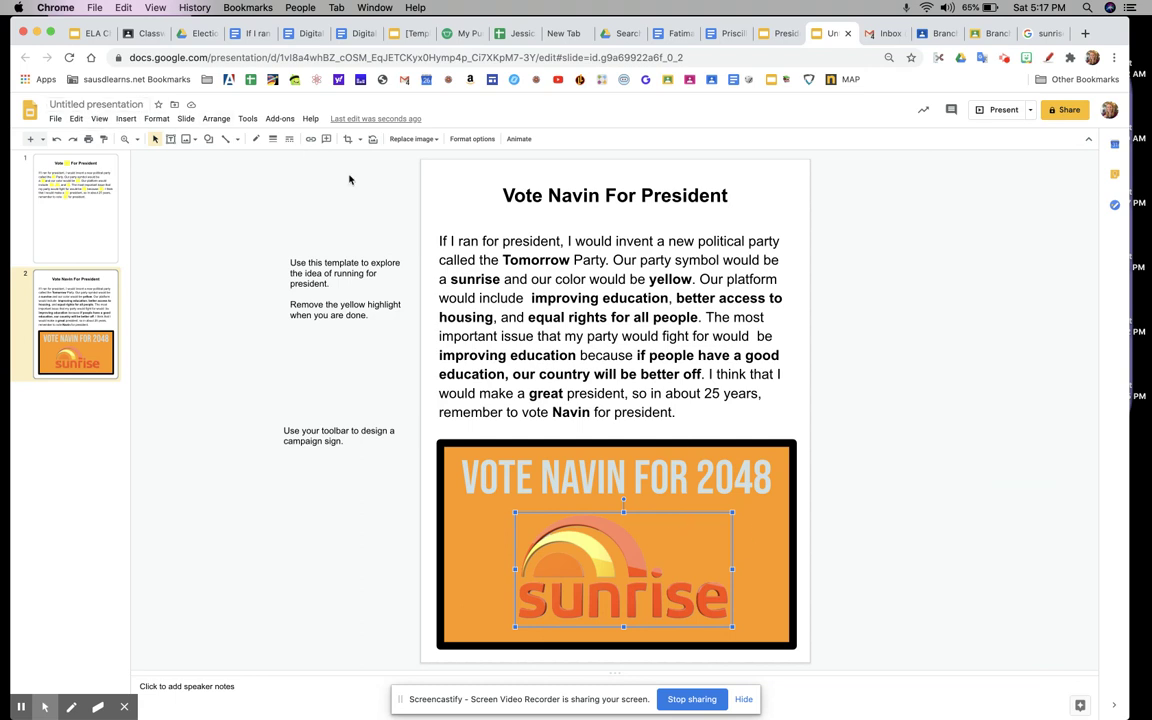
{"action": "left_click", "coordinate": [155, 120]}
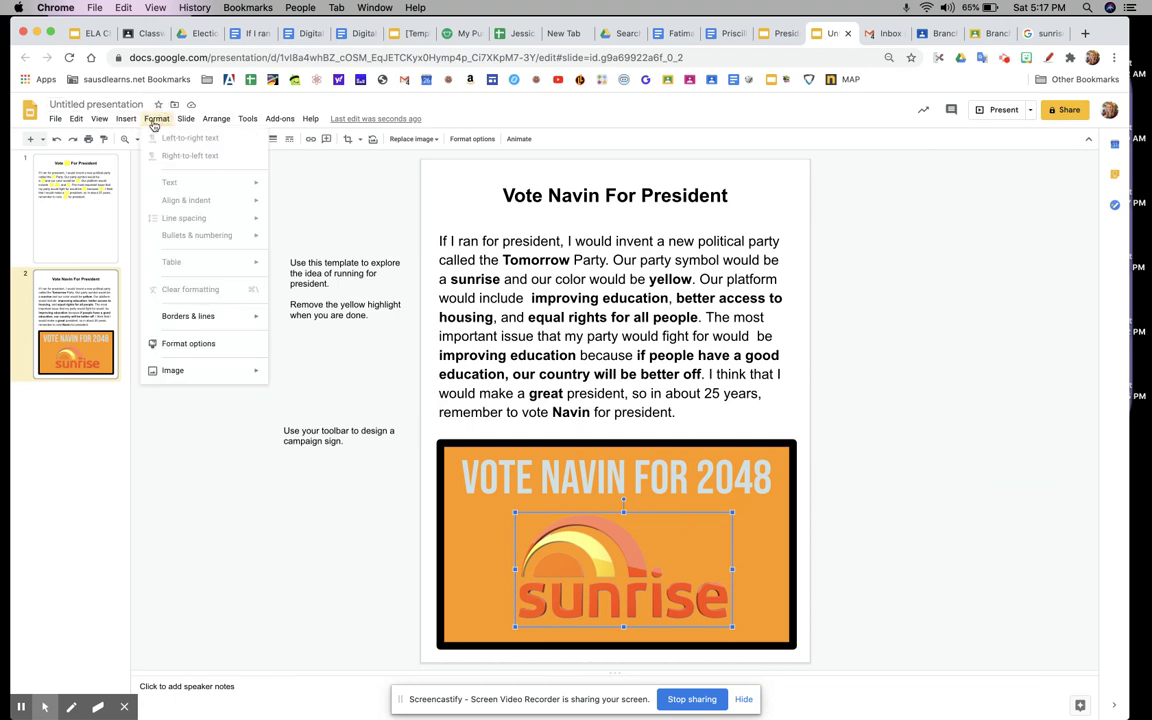
{"action": "left_click", "coordinate": [187, 344]}
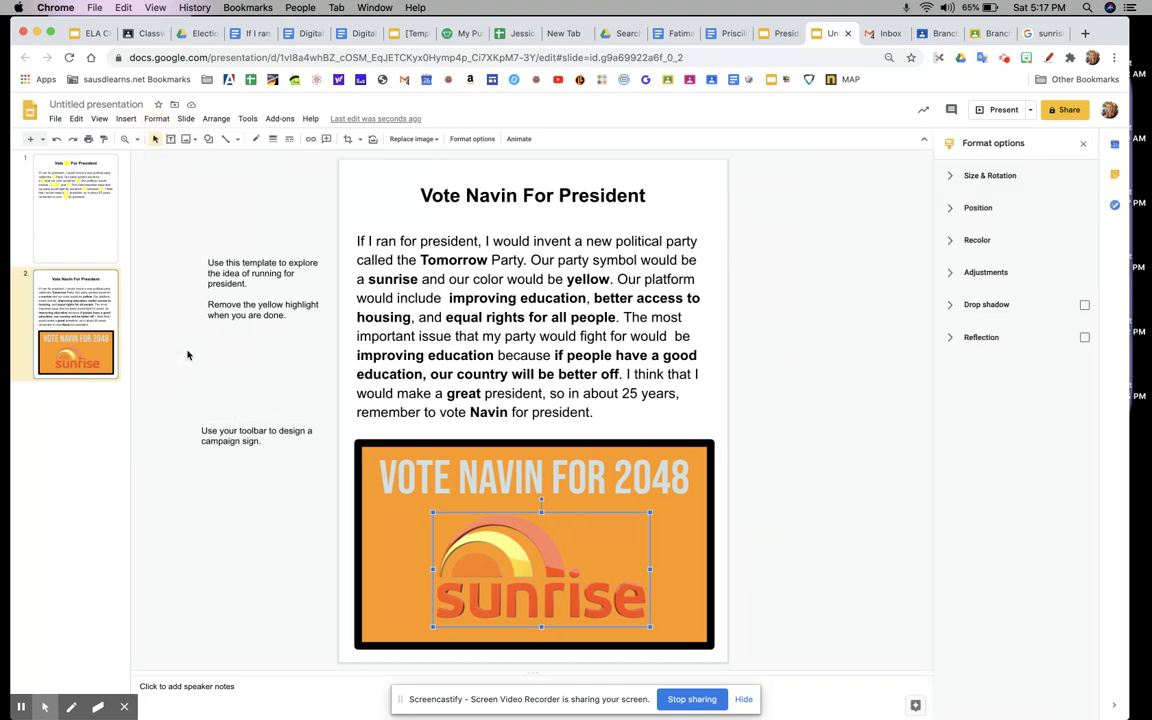
{"action": "left_click", "coordinate": [977, 240]}
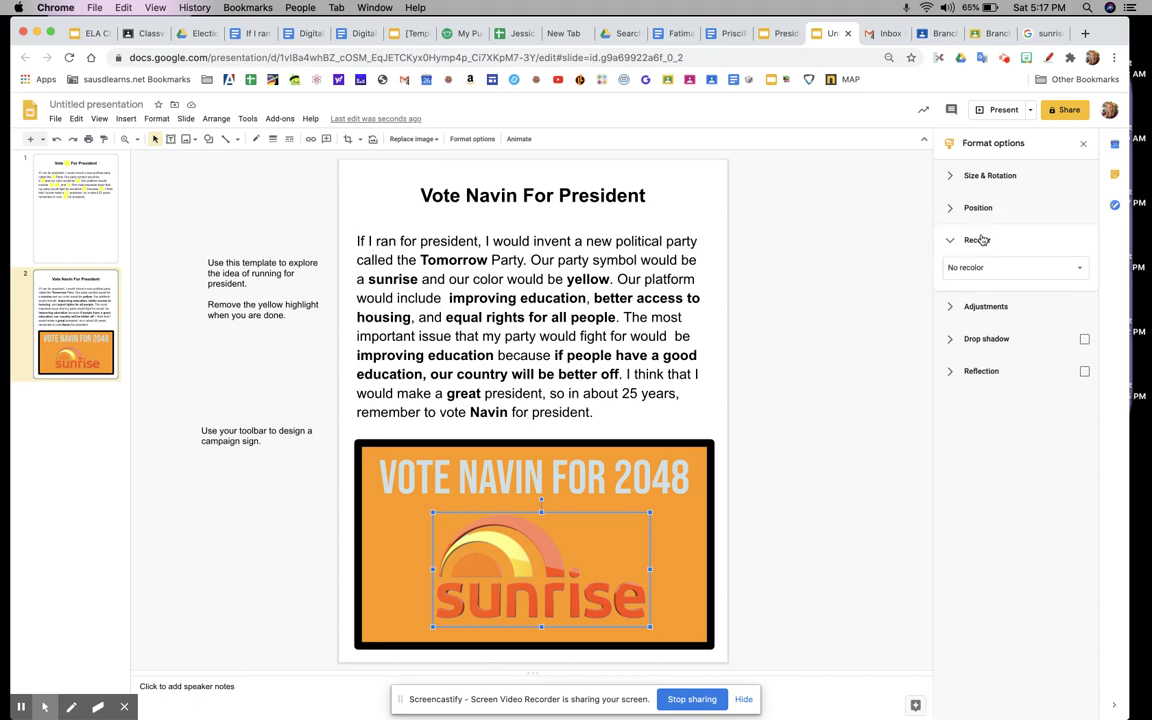
{"action": "left_click", "coordinate": [976, 270]}
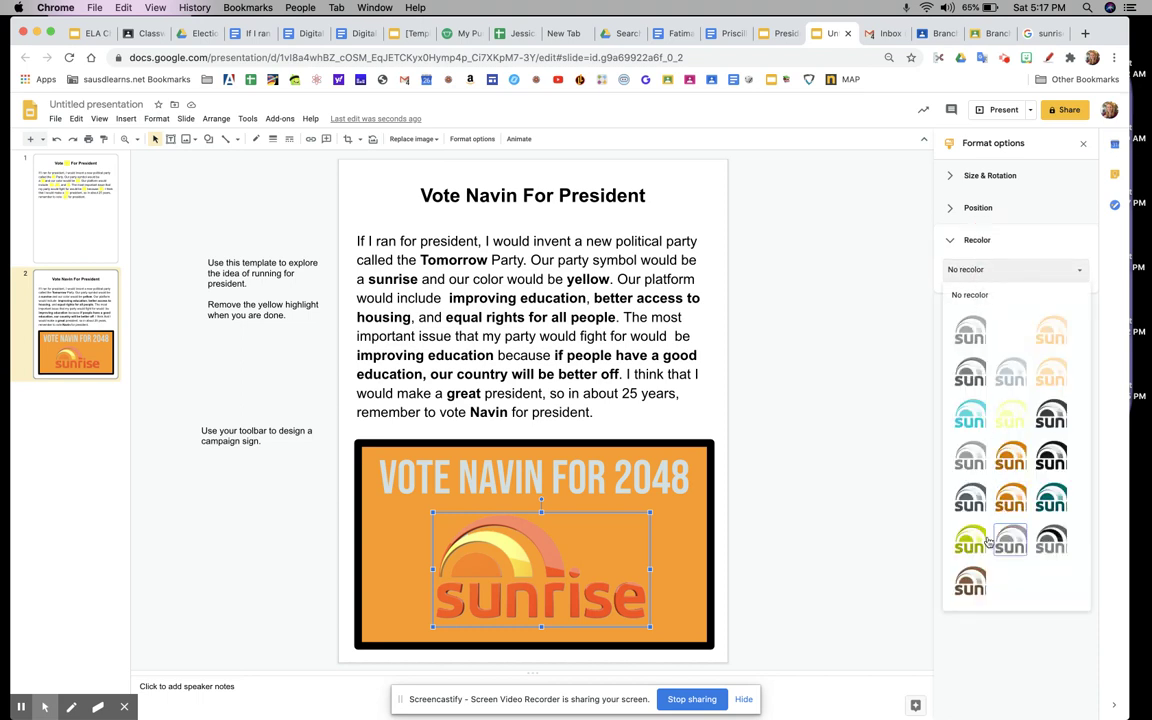
{"action": "left_click", "coordinate": [1010, 412]}
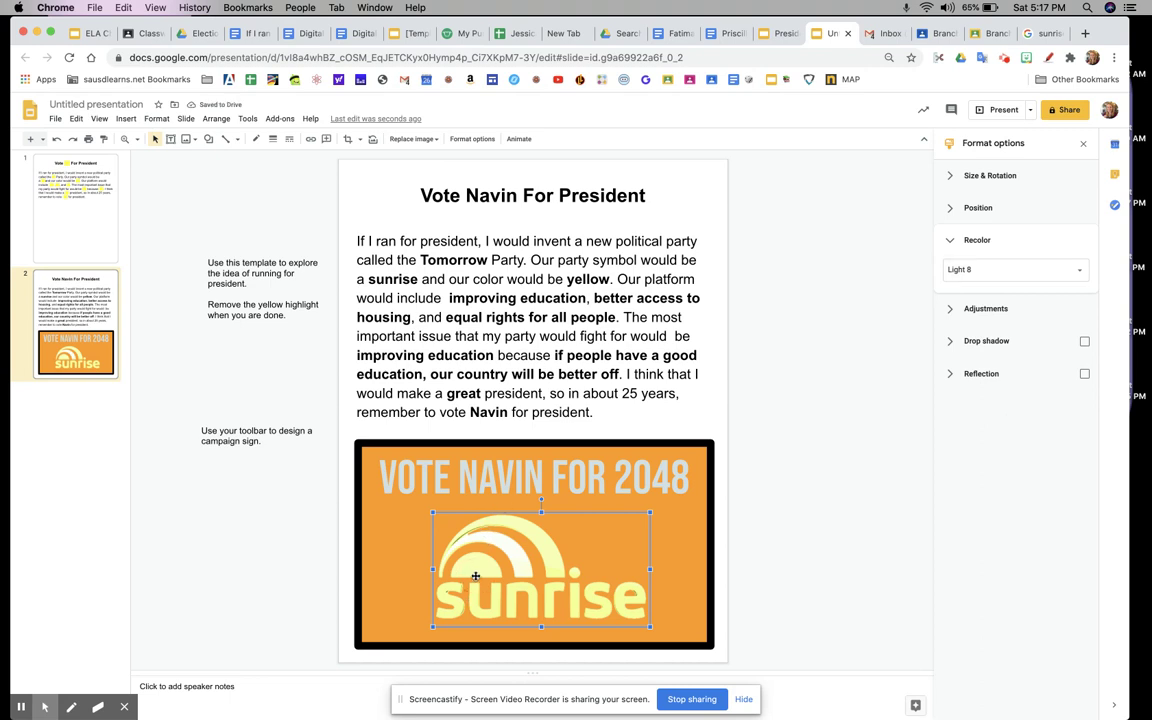
Step: Color the VOTE NAVIN FOR 2048 headline light yellow to match the logo
{"action": "triple_click", "coordinate": [494, 450]}
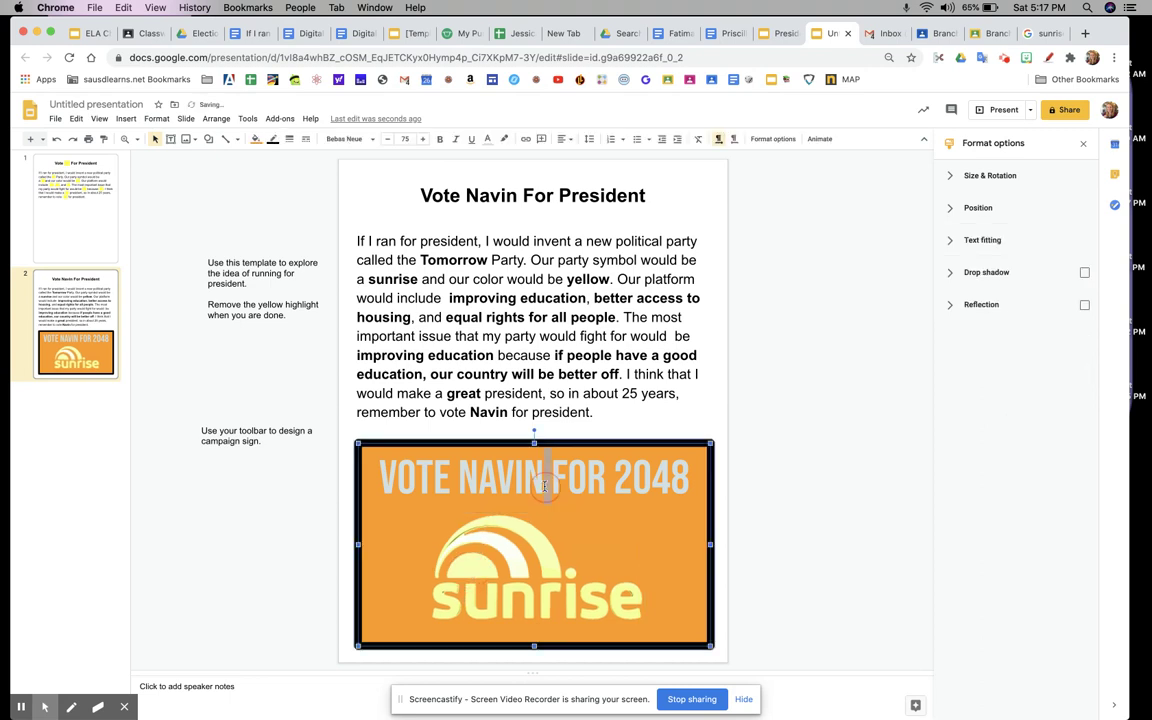
{"action": "left_click", "coordinate": [487, 138]}
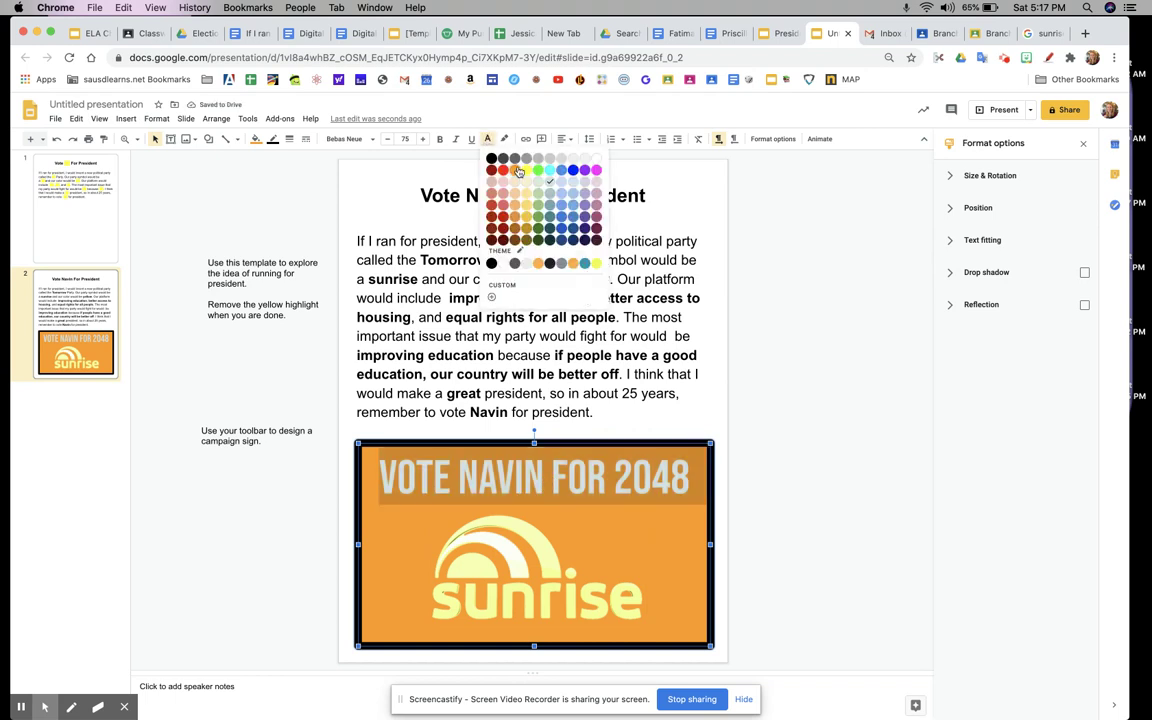
{"action": "left_click", "coordinate": [475, 157]}
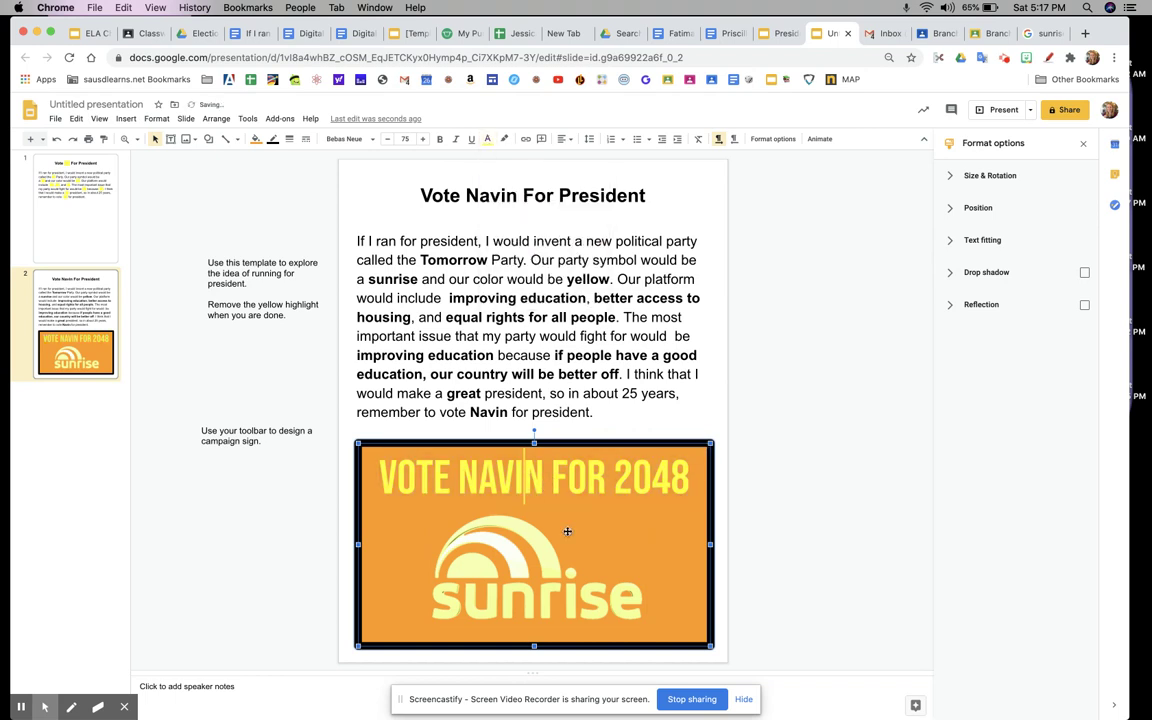
{"action": "left_click", "coordinate": [511, 479]}
{"action": "left_click", "coordinate": [529, 488]}
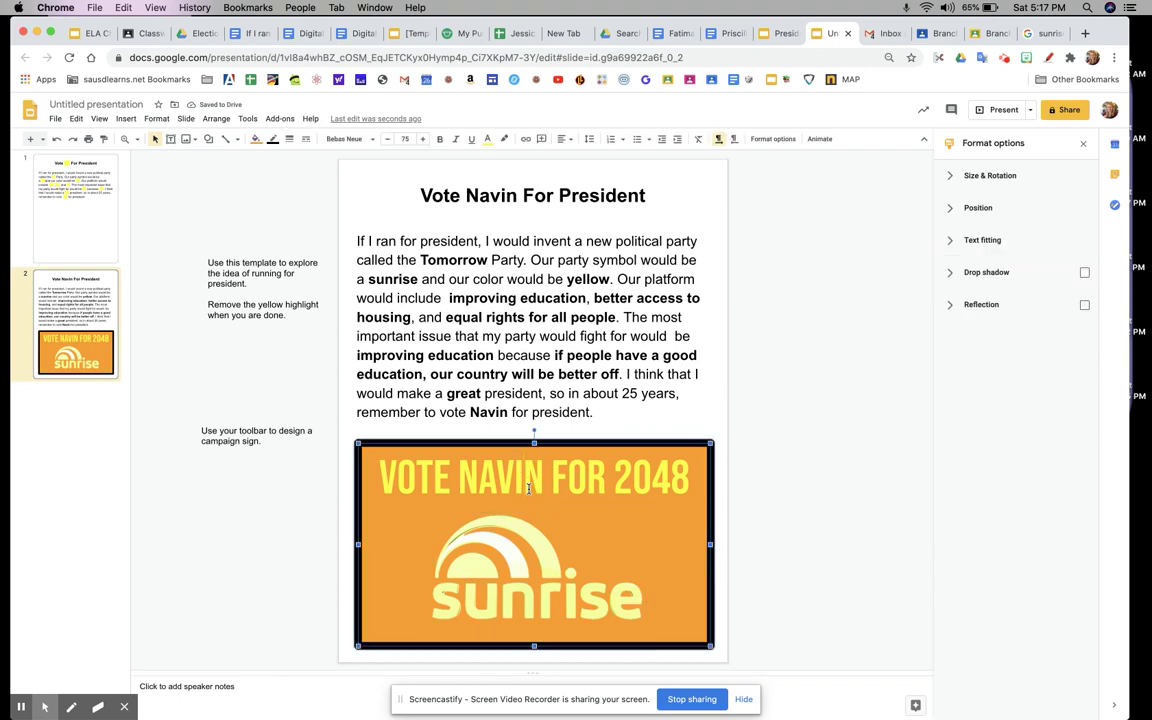